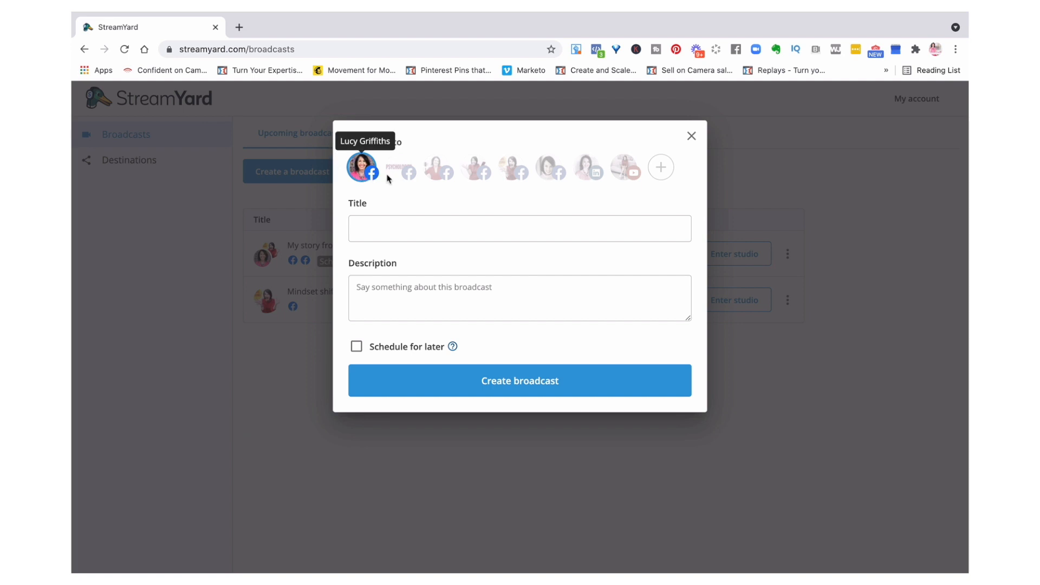
Step: Add the third Facebook destination and LinkedIn to the broadcast, with title and description both set to "Why I love StreamYard"
{"action": "left_click", "coordinate": [444, 172]}
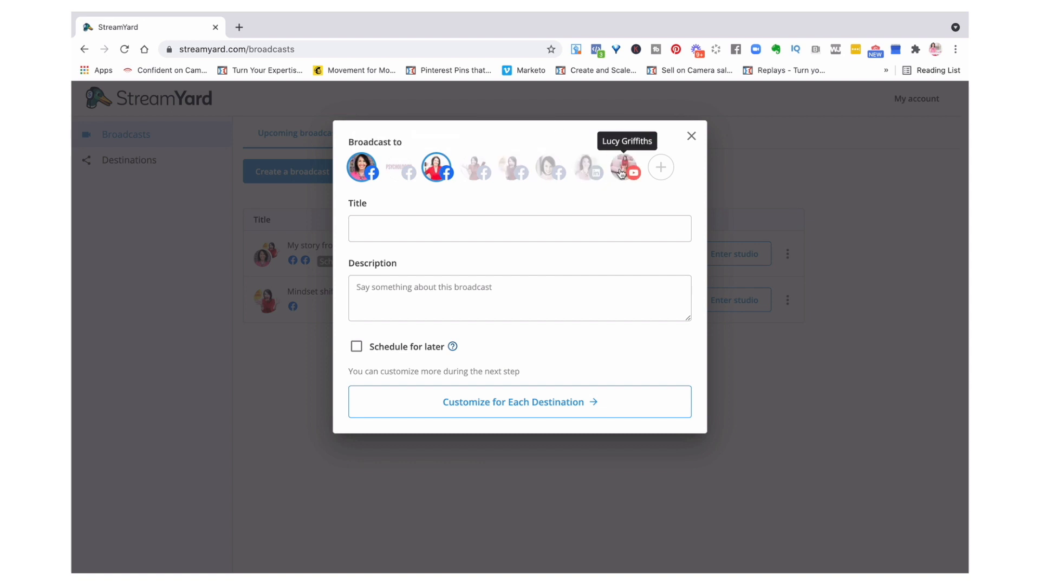
{"action": "left_click", "coordinate": [587, 177]}
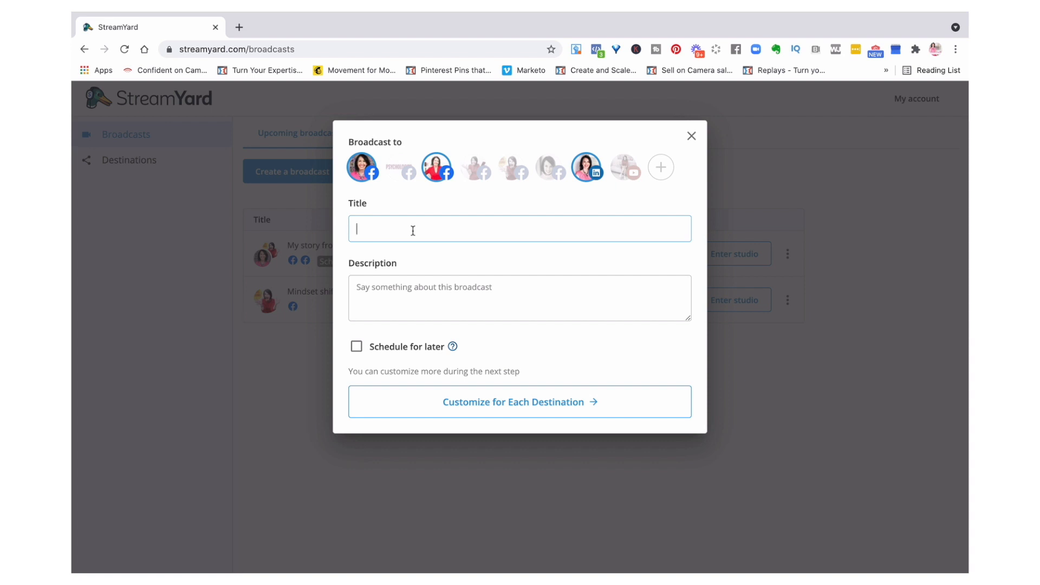
{"action": "type", "text": "Why I love StreamYard"}
{"action": "key", "text": "super+a"}
{"action": "key", "text": "super+c"}
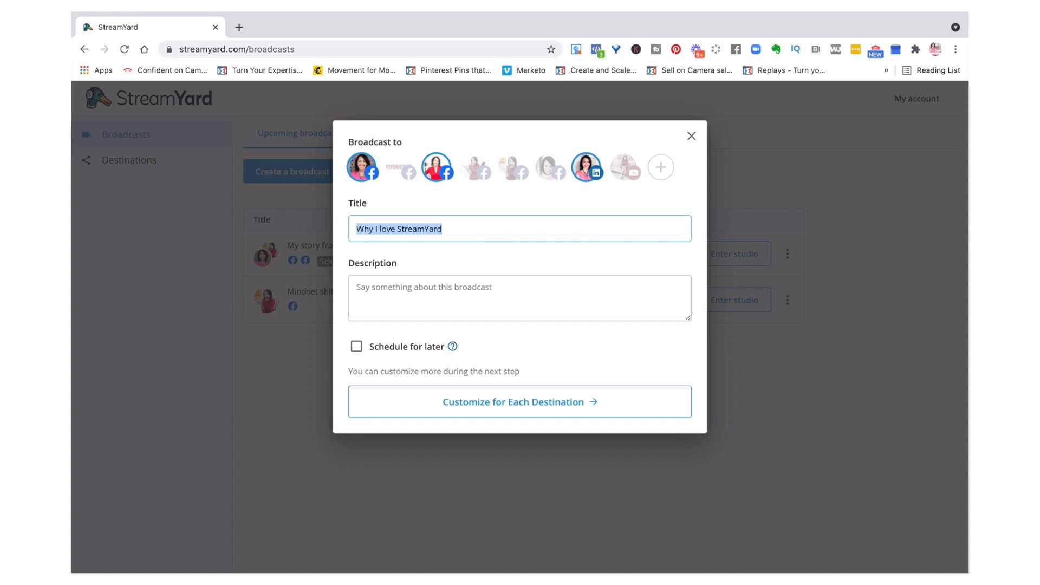
{"action": "left_click", "coordinate": [381, 287]}
{"action": "key", "text": "super+v"}
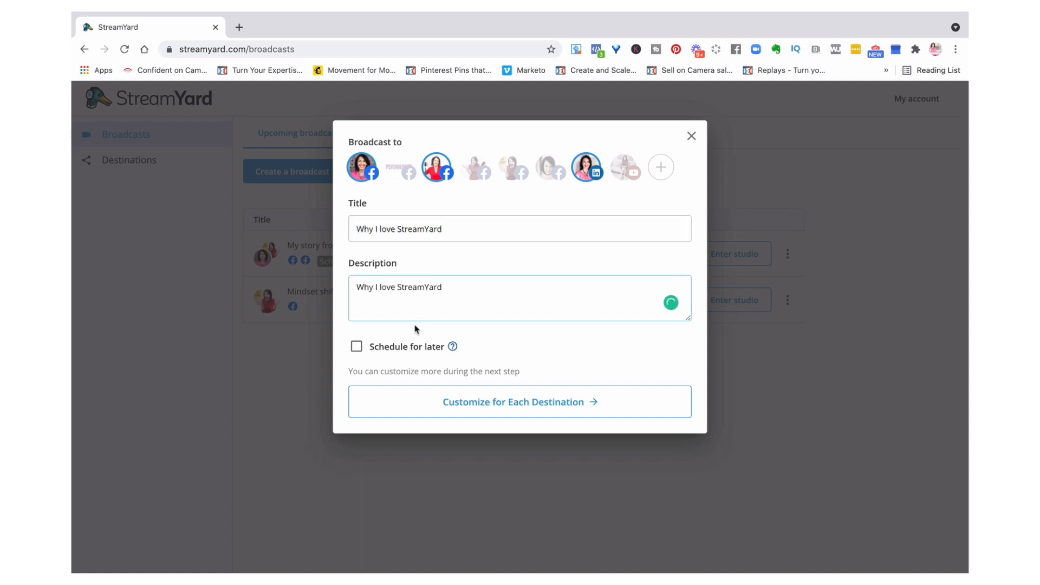
{"action": "left_click", "coordinate": [396, 348]}
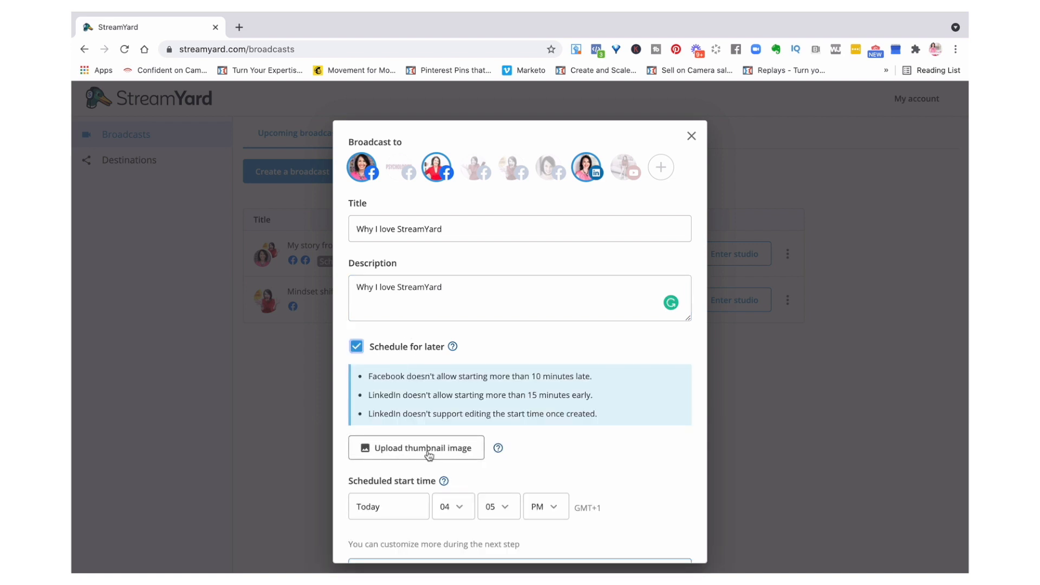
{"action": "left_click", "coordinate": [696, 382]}
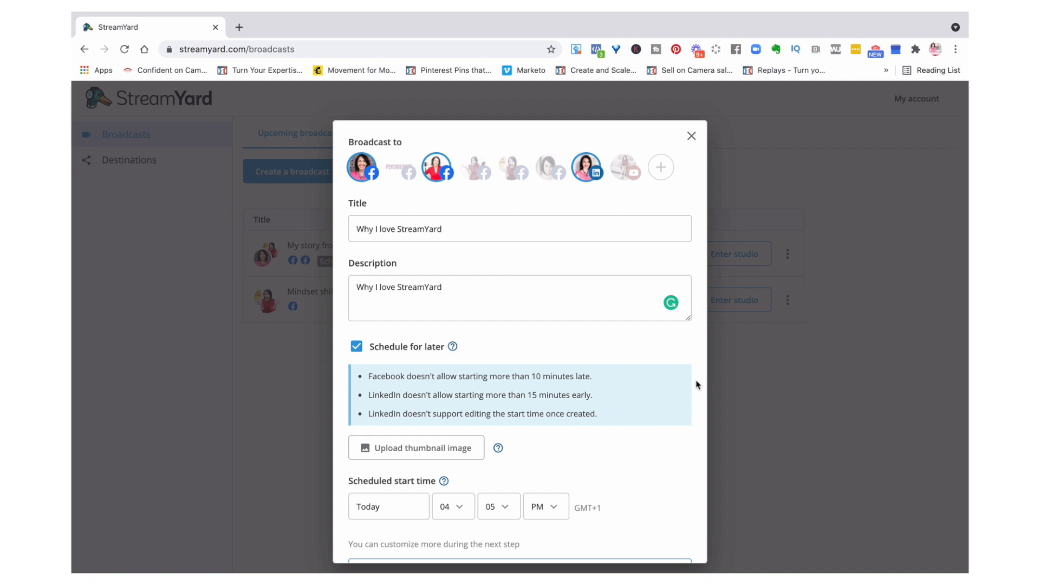
{"action": "scroll", "coordinate": [697, 385], "scroll_direction": "down", "scroll_amount": 1}
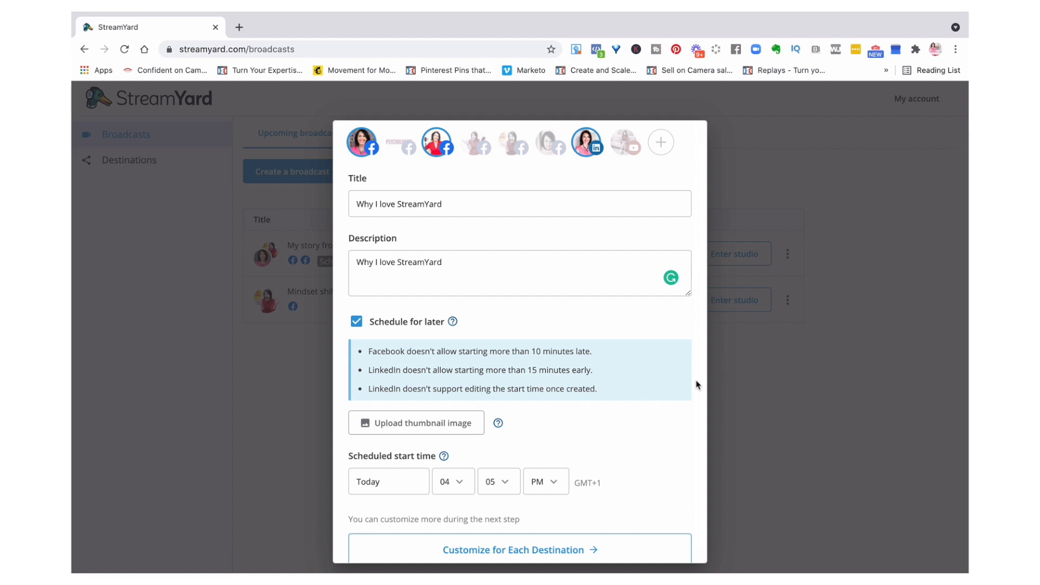
{"action": "scroll", "coordinate": [697, 384], "scroll_direction": "down", "scroll_amount": 1}
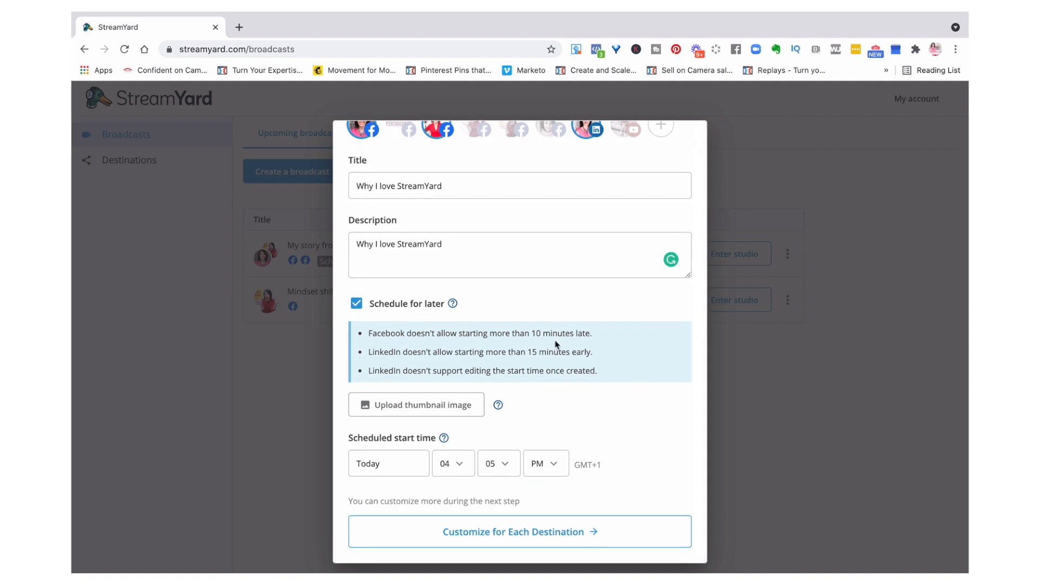
{"action": "left_click", "coordinate": [356, 304]}
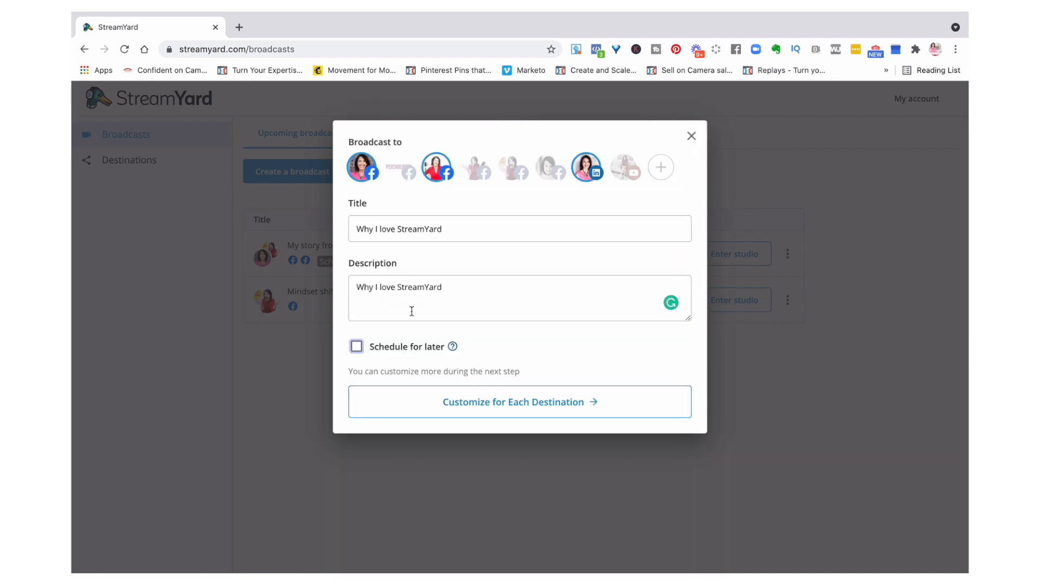
Step: Proceed through the per-destination customization with each destination's default details and create the broadcast
{"action": "left_click", "coordinate": [519, 407]}
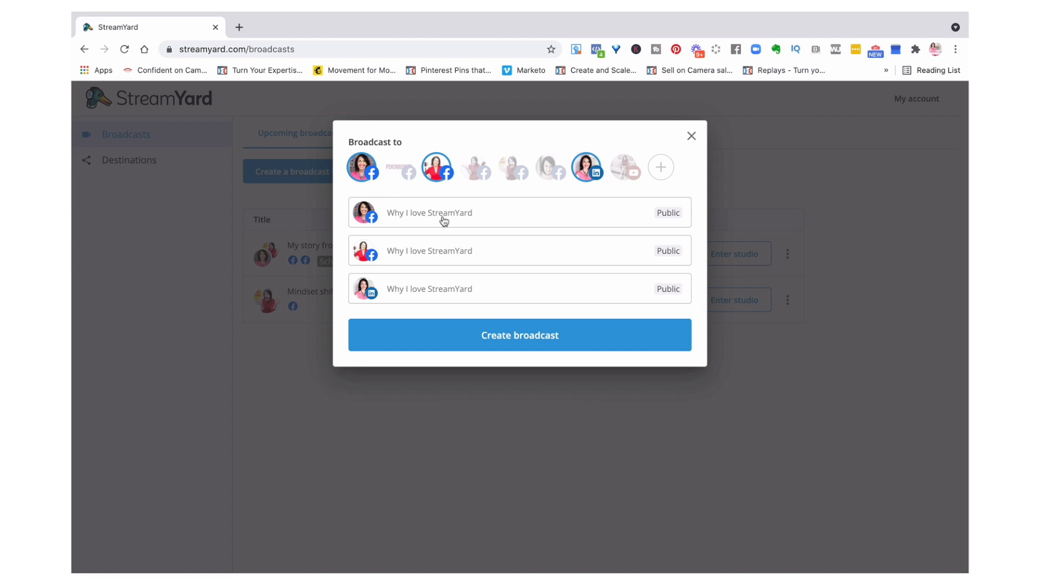
{"action": "left_click", "coordinate": [524, 340]}
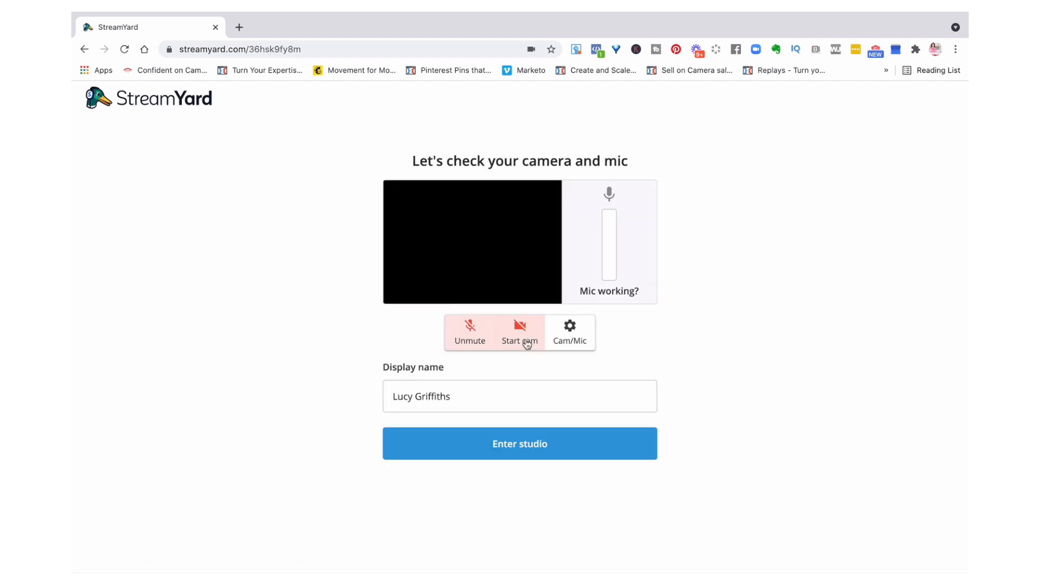
Step: Enter the studio with the camera started and add the presenter's own video to the stream
{"action": "left_click", "coordinate": [527, 344]}
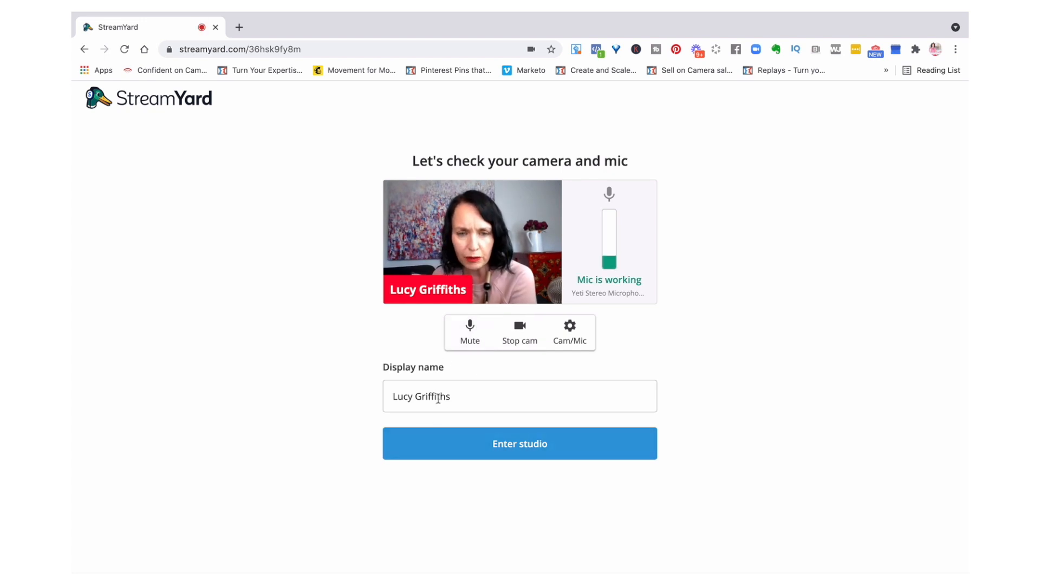
{"action": "left_click", "coordinate": [535, 456]}
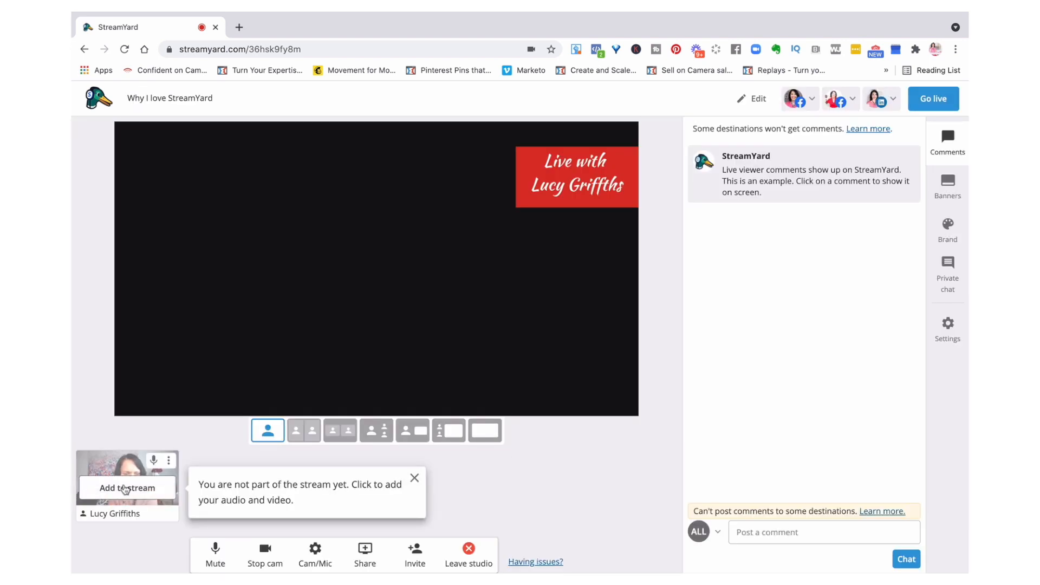
{"action": "left_click", "coordinate": [125, 488]}
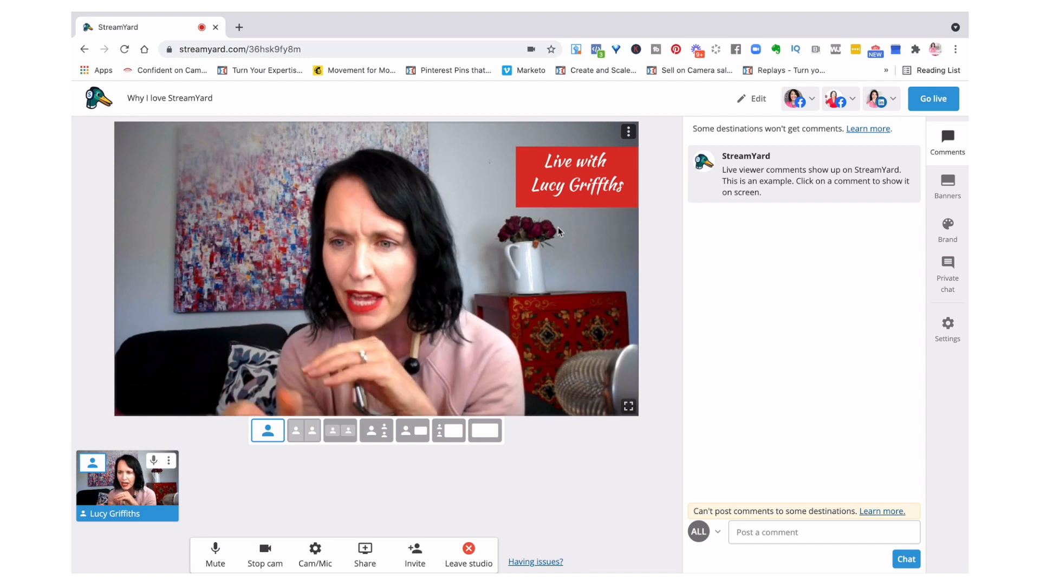
Step: Show the "In today's session" ticker banner, and replace it with the re-saved "Put your business on autopilot" ticker
{"action": "left_click", "coordinate": [952, 197]}
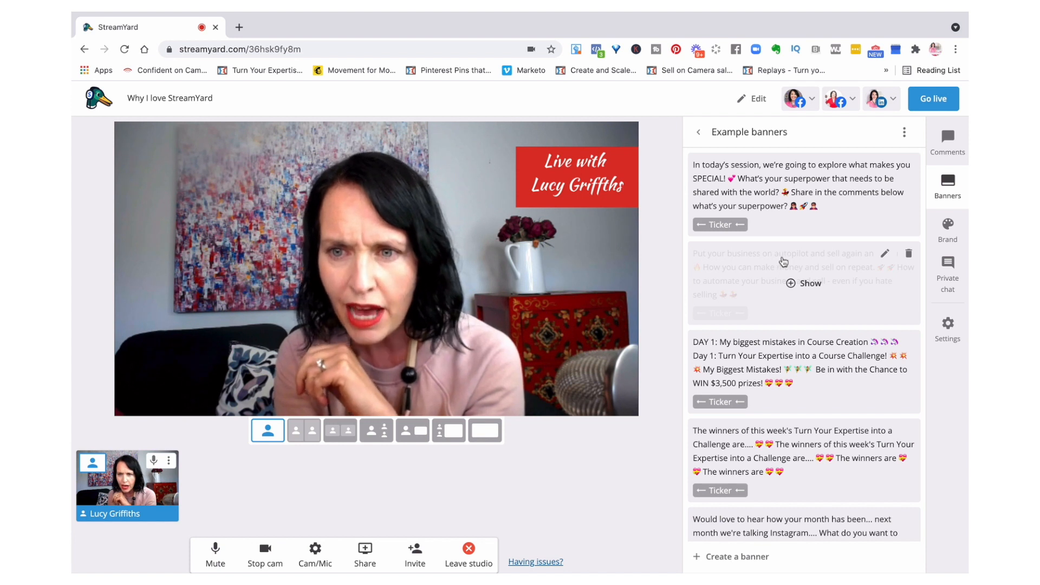
{"action": "left_click", "coordinate": [807, 197]}
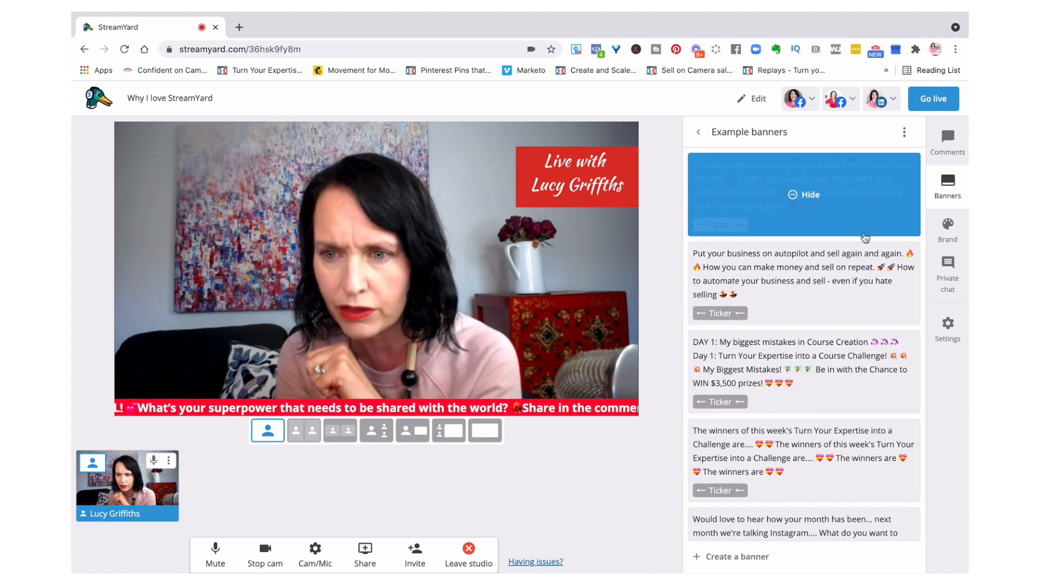
{"action": "left_click", "coordinate": [885, 255]}
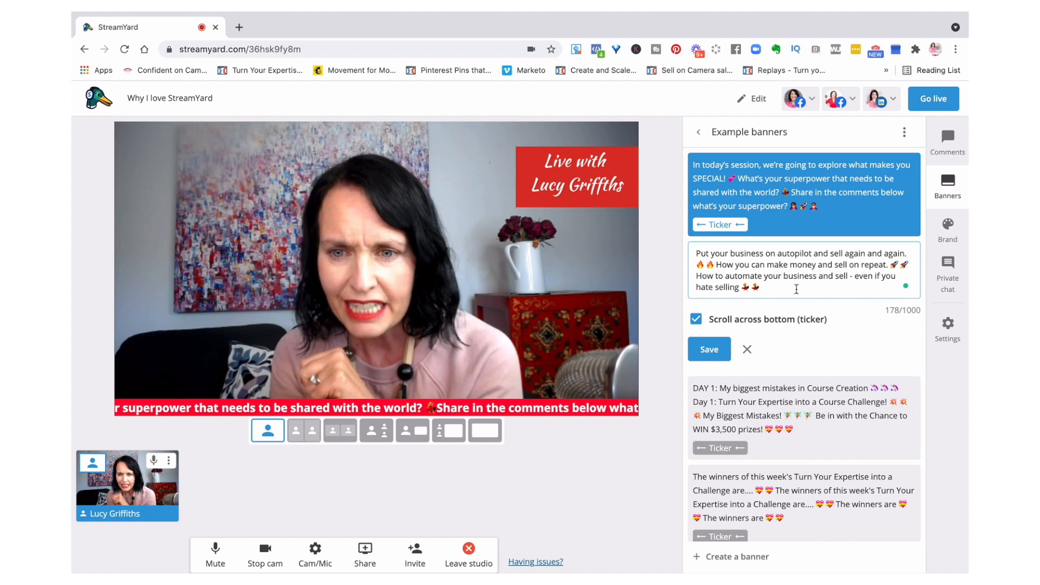
{"action": "left_click_drag", "start_coordinate": [779, 277], "coordinate": [761, 288]}
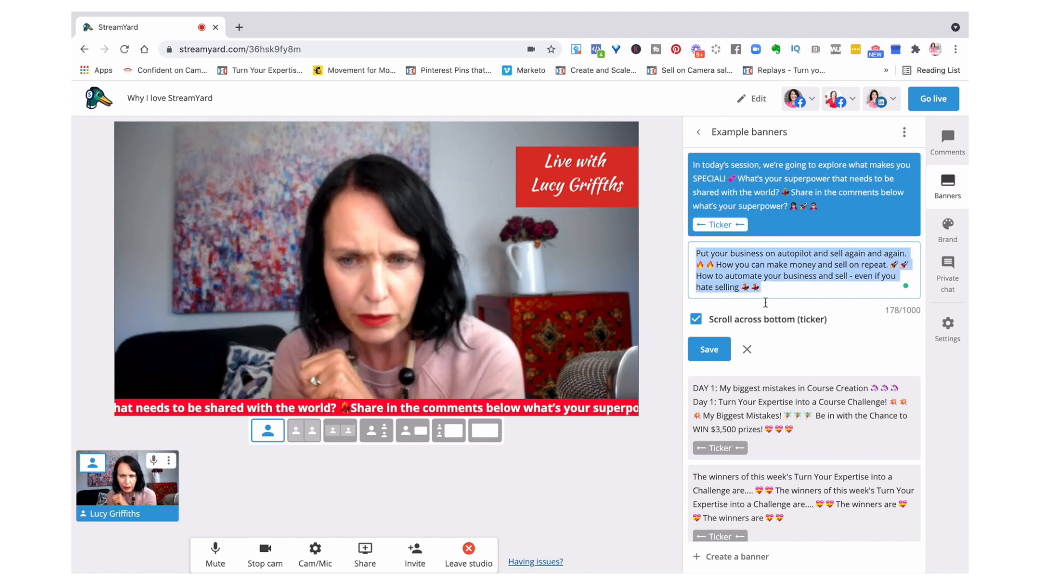
{"action": "left_click", "coordinate": [709, 349]}
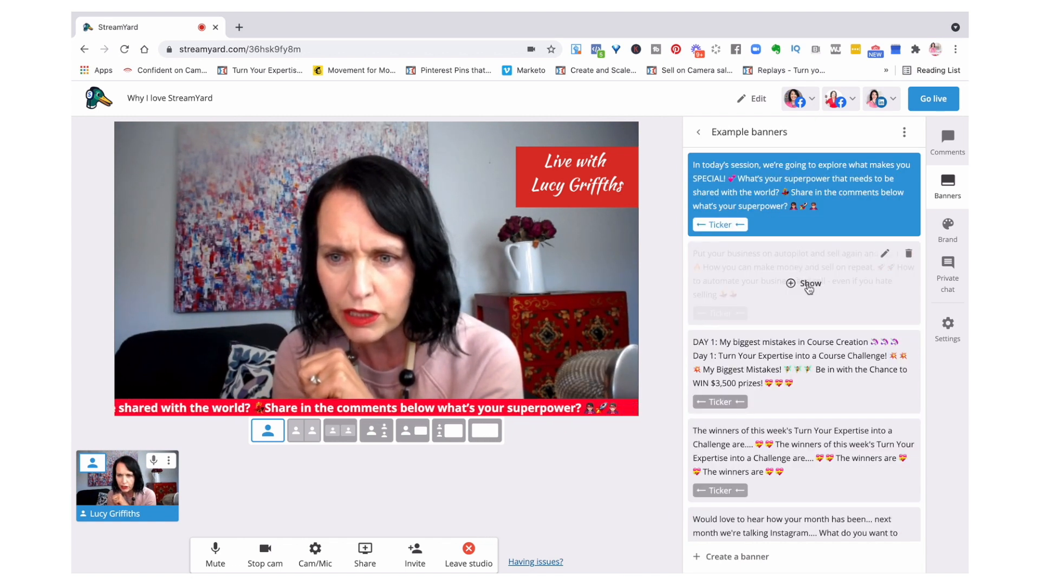
{"action": "left_click", "coordinate": [807, 286]}
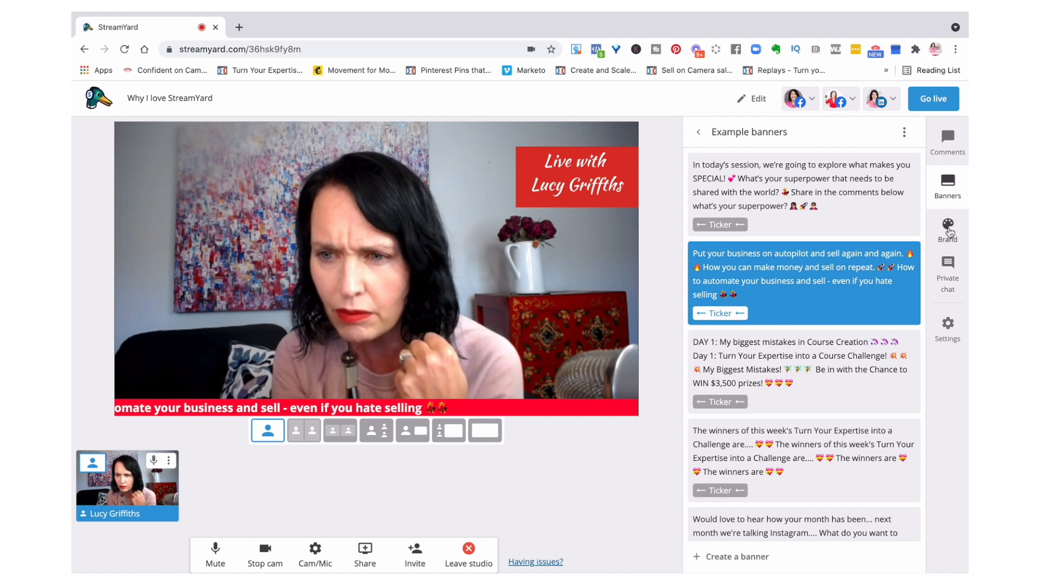
Step: Try overlay 4 on the stream, switch to overlay 2, and return to the viewer comments
{"action": "left_click", "coordinate": [948, 230]}
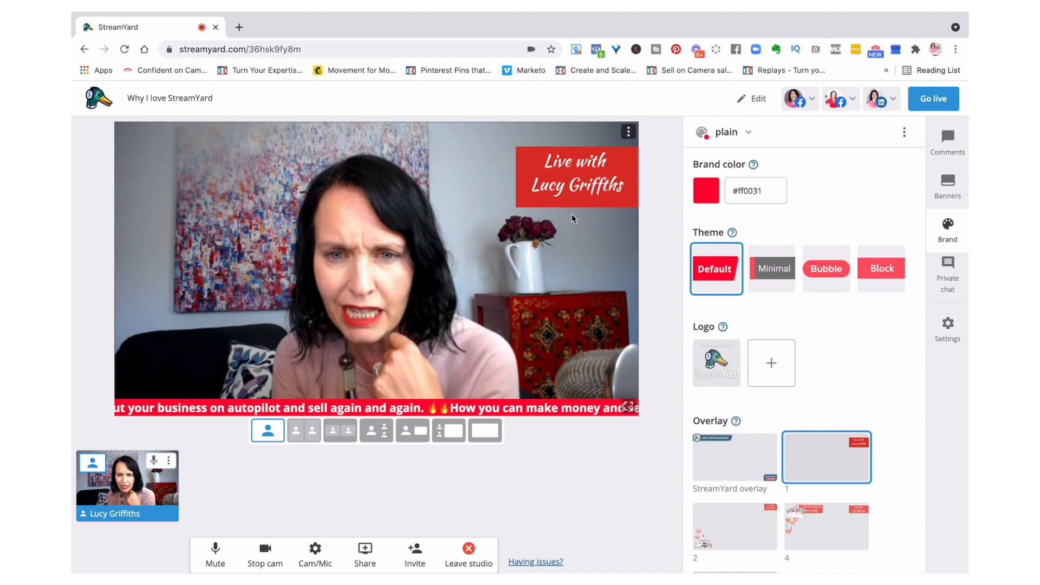
{"action": "left_click", "coordinate": [825, 524]}
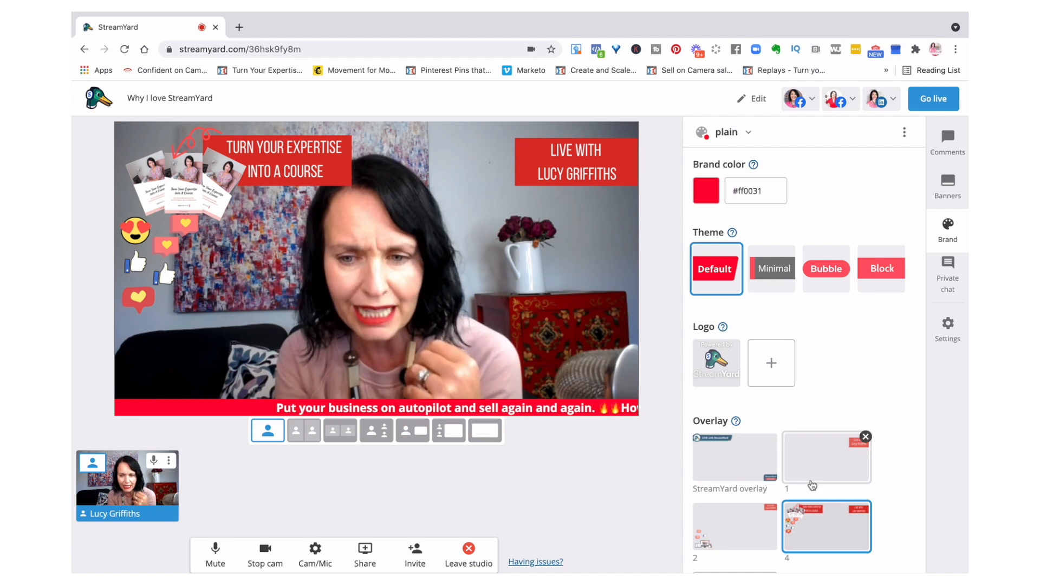
{"action": "left_click", "coordinate": [747, 531]}
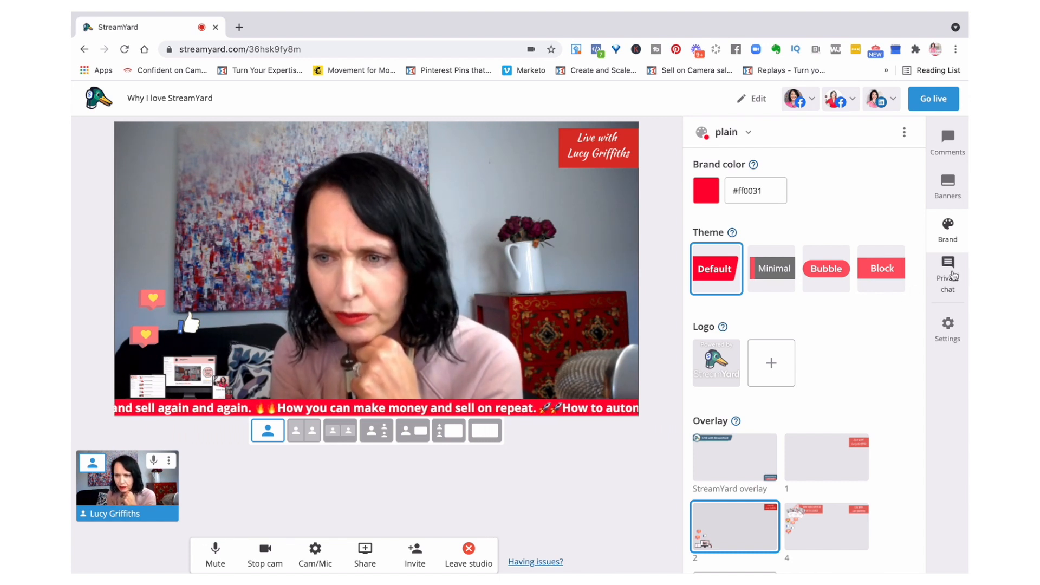
{"action": "left_click", "coordinate": [948, 142]}
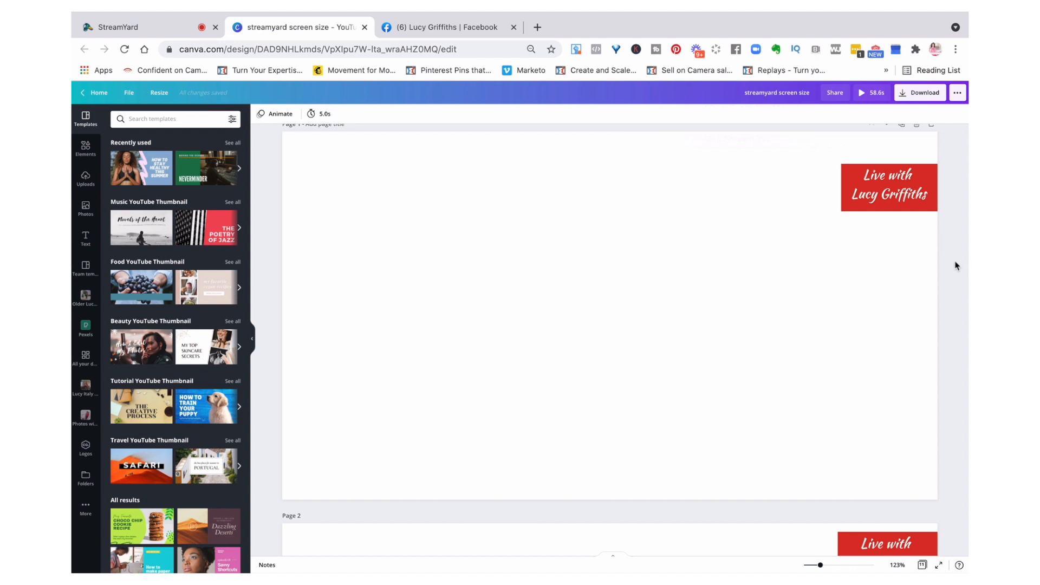
Step: Set the overlay design's download to PNG with a transparent background, without saving the download settings
{"action": "scroll", "coordinate": [957, 265], "scroll_direction": "down", "scroll_amount": 6}
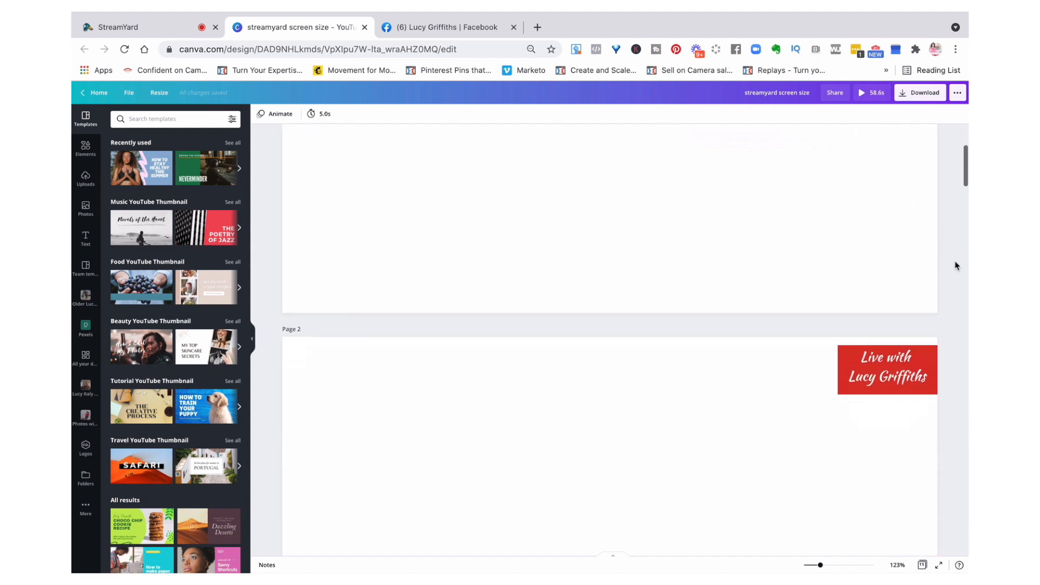
{"action": "scroll", "coordinate": [956, 265], "scroll_direction": "down", "scroll_amount": 3}
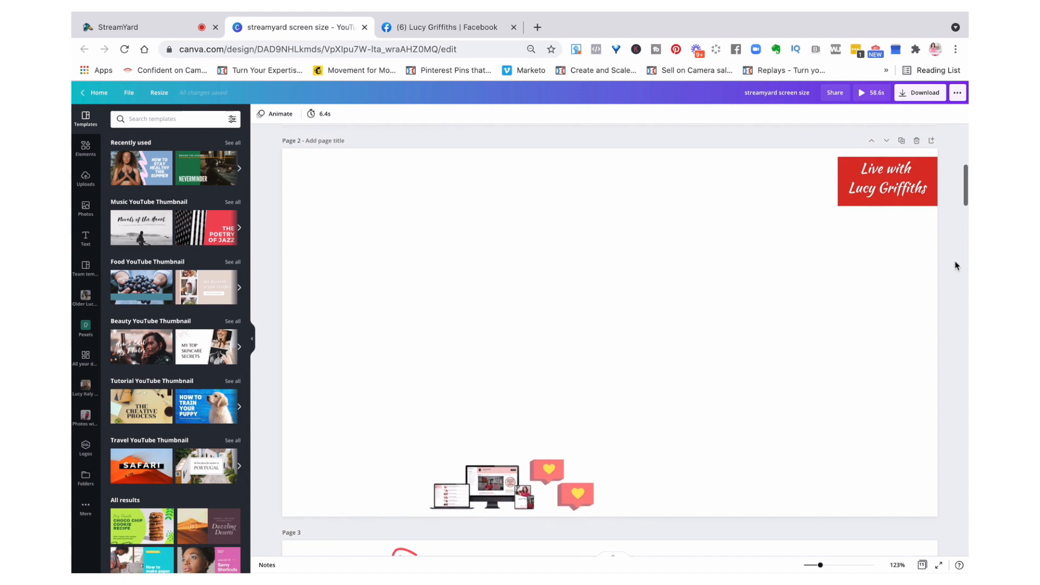
{"action": "scroll", "coordinate": [957, 266], "scroll_direction": "down", "scroll_amount": 1}
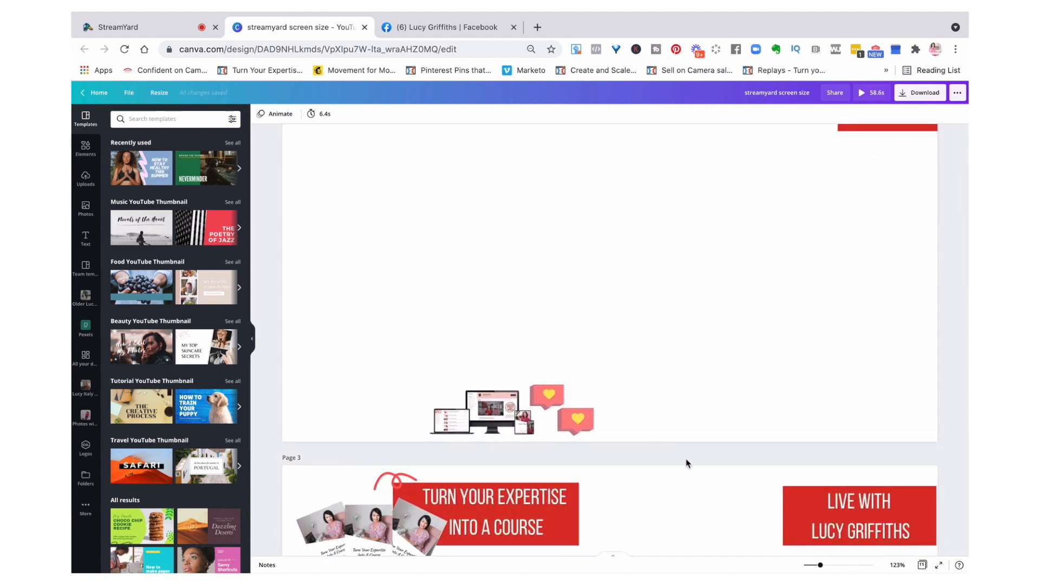
{"action": "scroll", "coordinate": [944, 433], "scroll_direction": "down", "scroll_amount": 1}
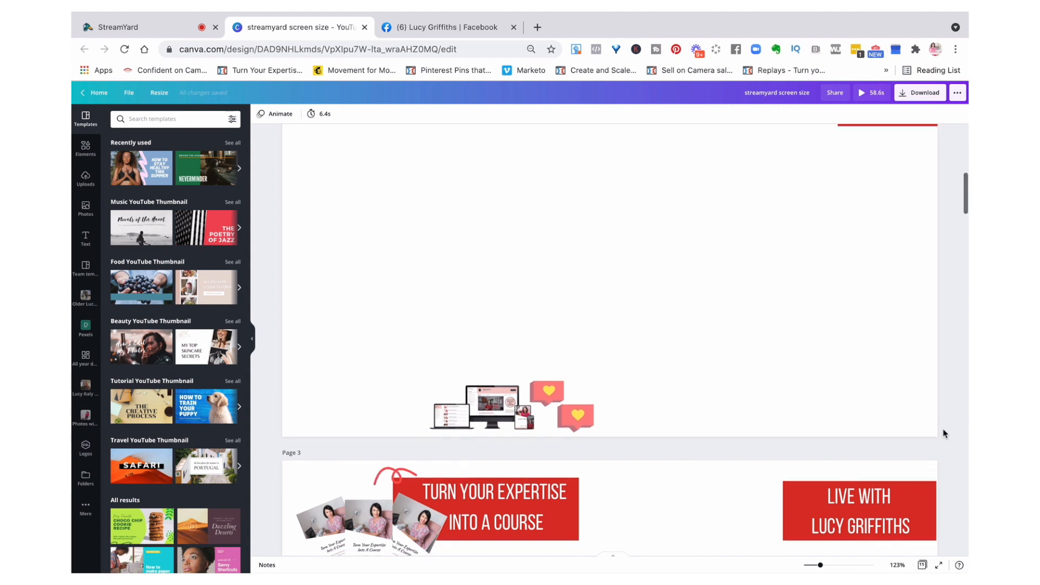
{"action": "scroll", "coordinate": [943, 434], "scroll_direction": "down", "scroll_amount": 10}
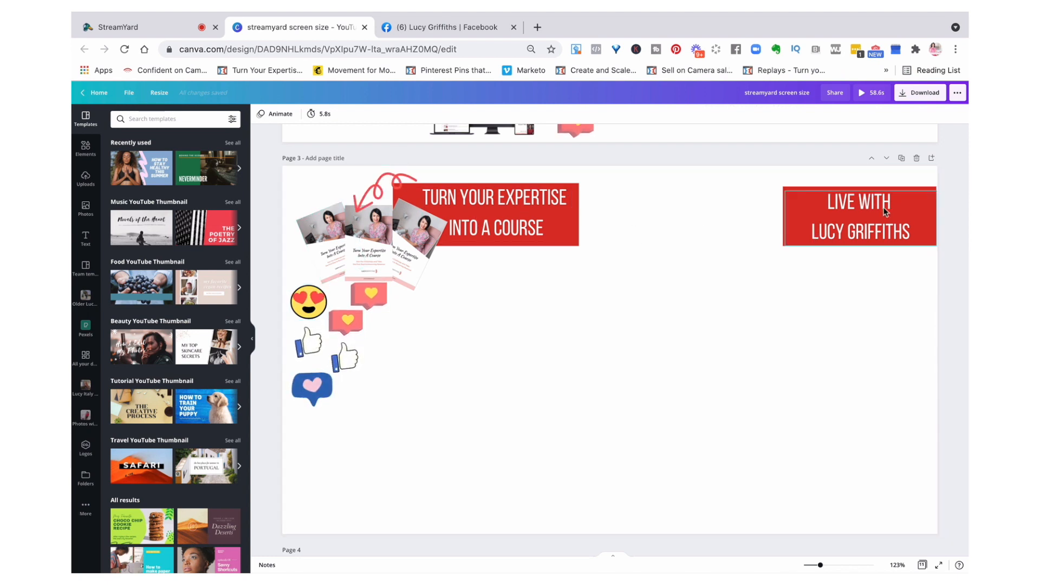
{"action": "left_click", "coordinate": [914, 97]}
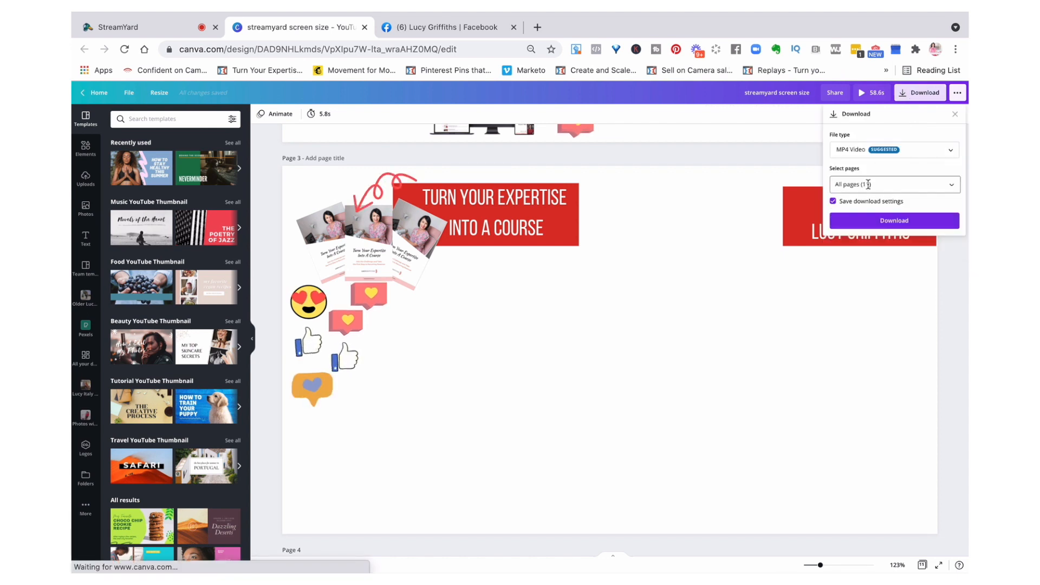
{"action": "left_click", "coordinate": [834, 202]}
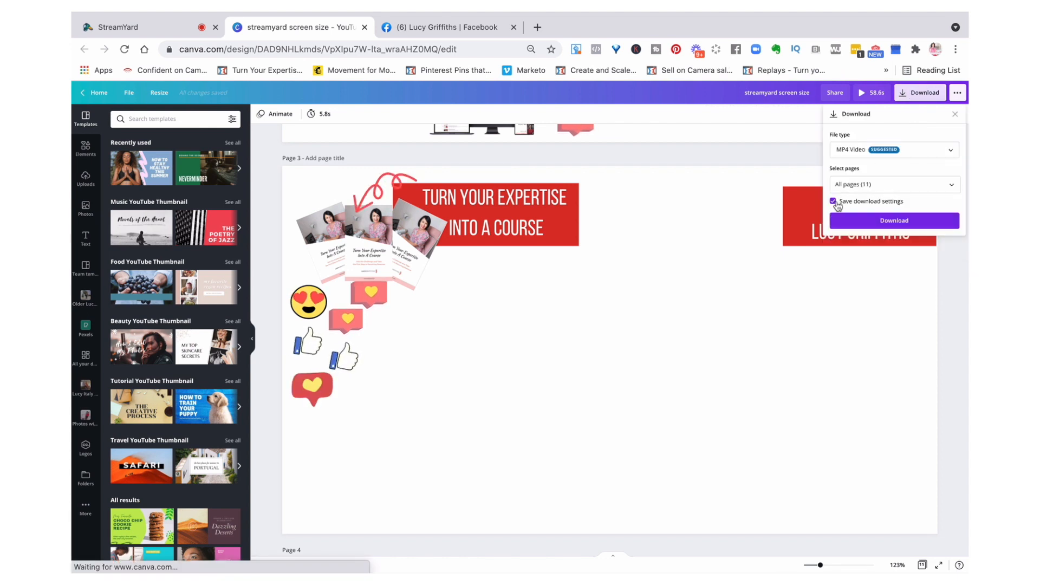
{"action": "left_click", "coordinate": [869, 150]}
{"action": "left_click", "coordinate": [871, 97]}
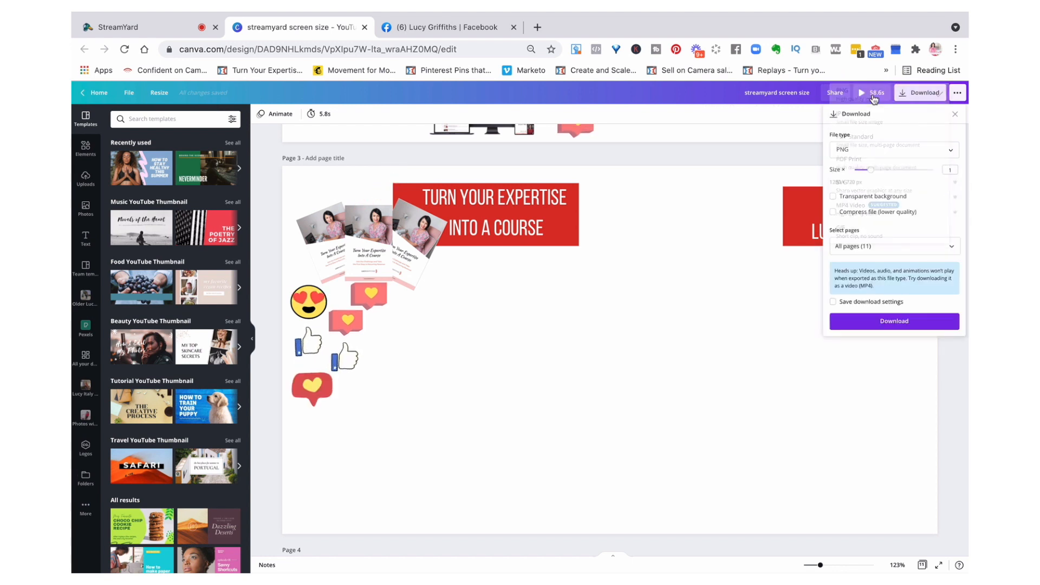
{"action": "left_click", "coordinate": [843, 198]}
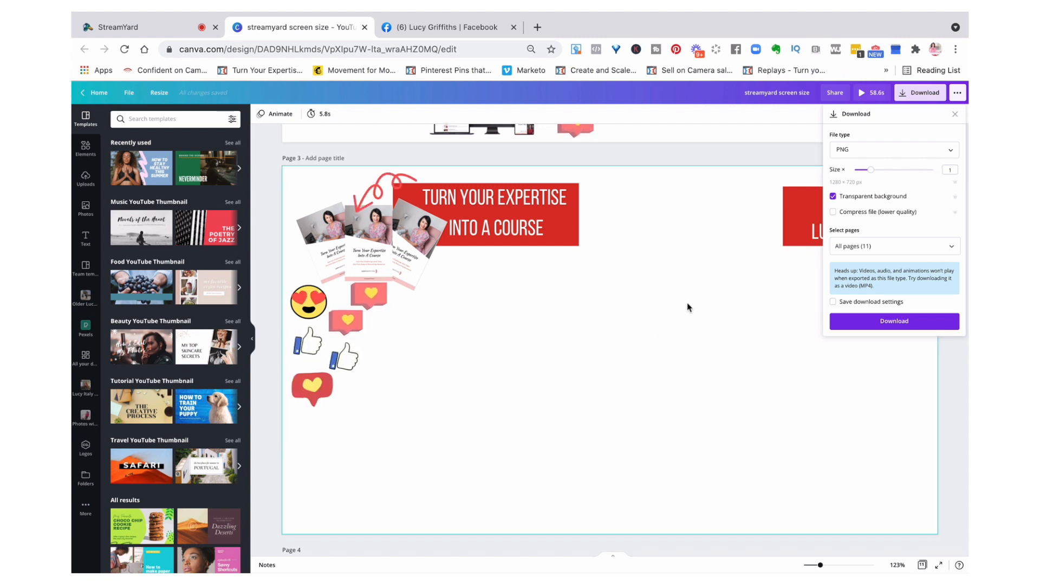
Step: Limit the overlay design's download to page 3 only and download it
{"action": "left_click", "coordinate": [857, 248]}
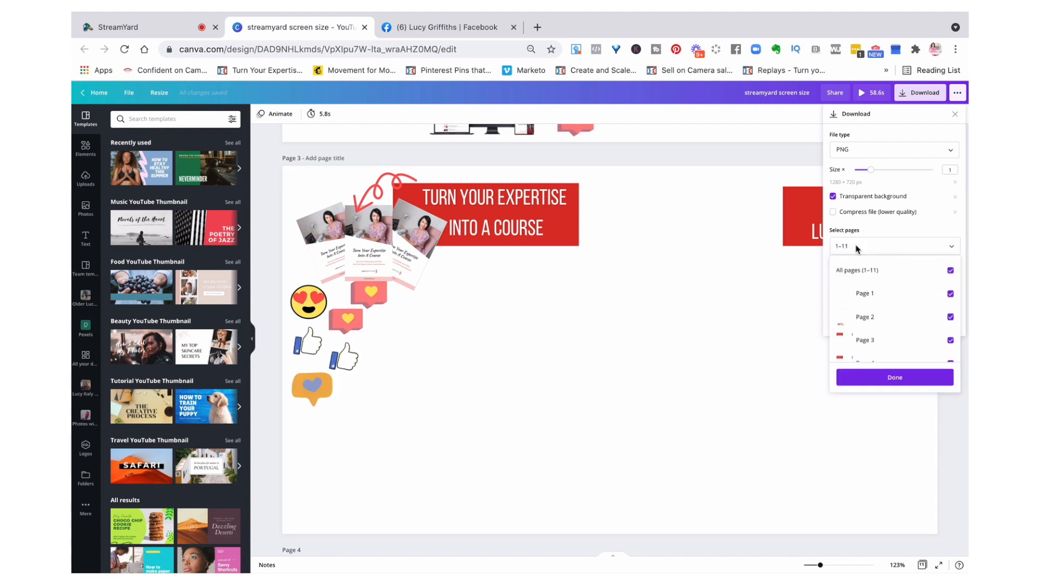
{"action": "left_click", "coordinate": [885, 343]}
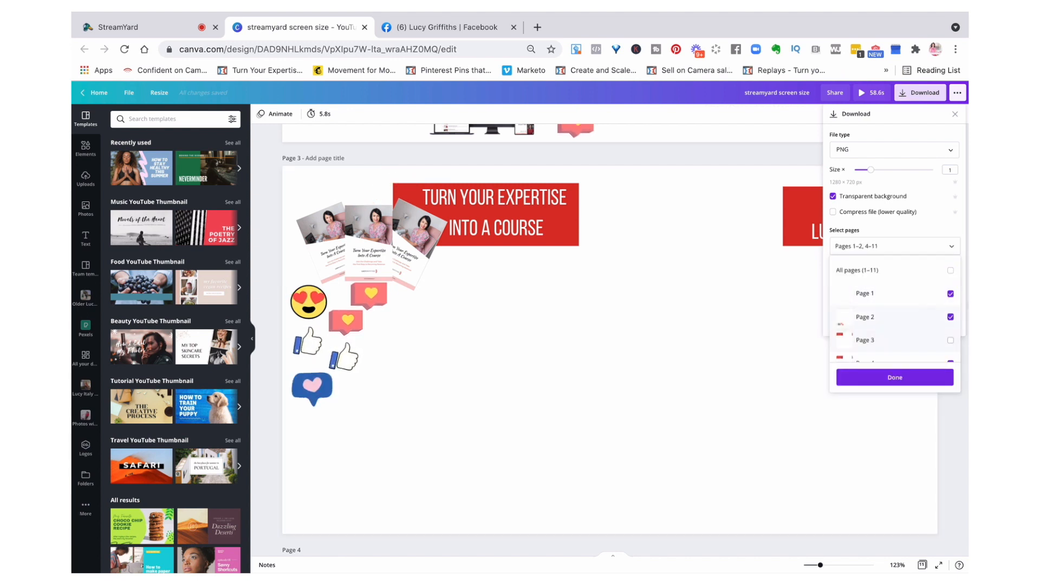
{"action": "left_click", "coordinate": [951, 340]}
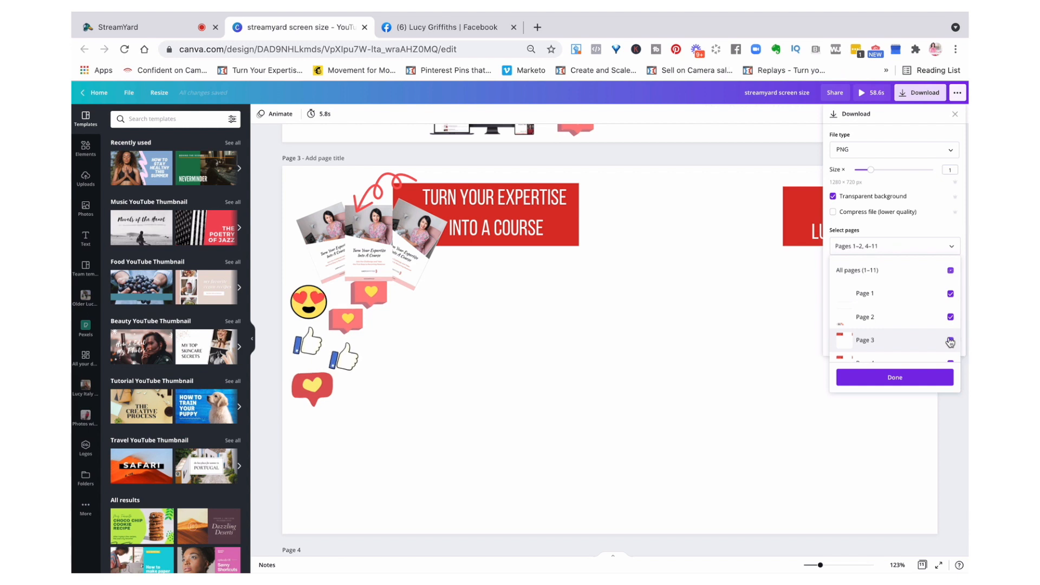
{"action": "left_click", "coordinate": [949, 274]}
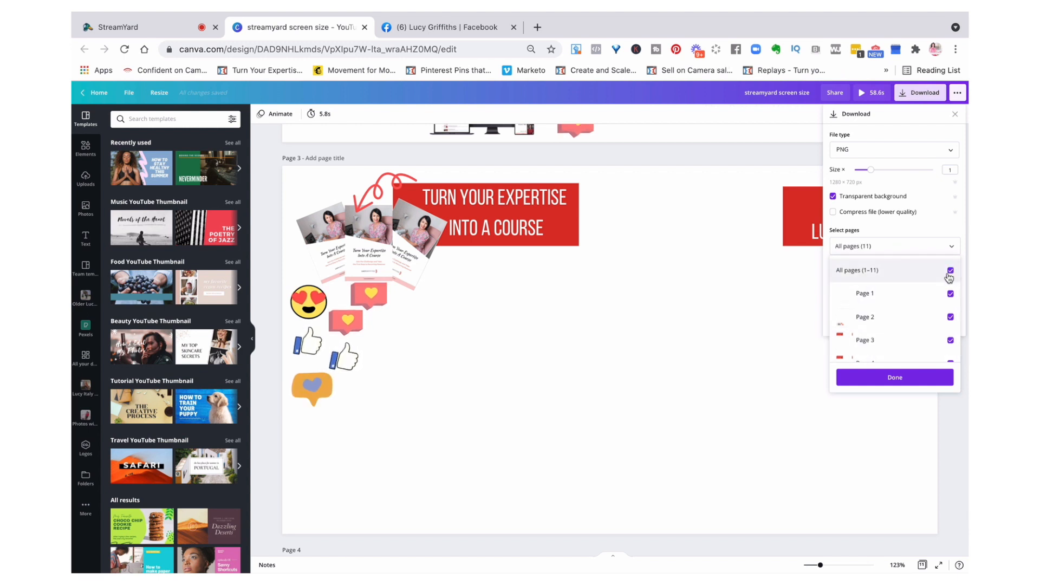
{"action": "left_click", "coordinate": [951, 271]}
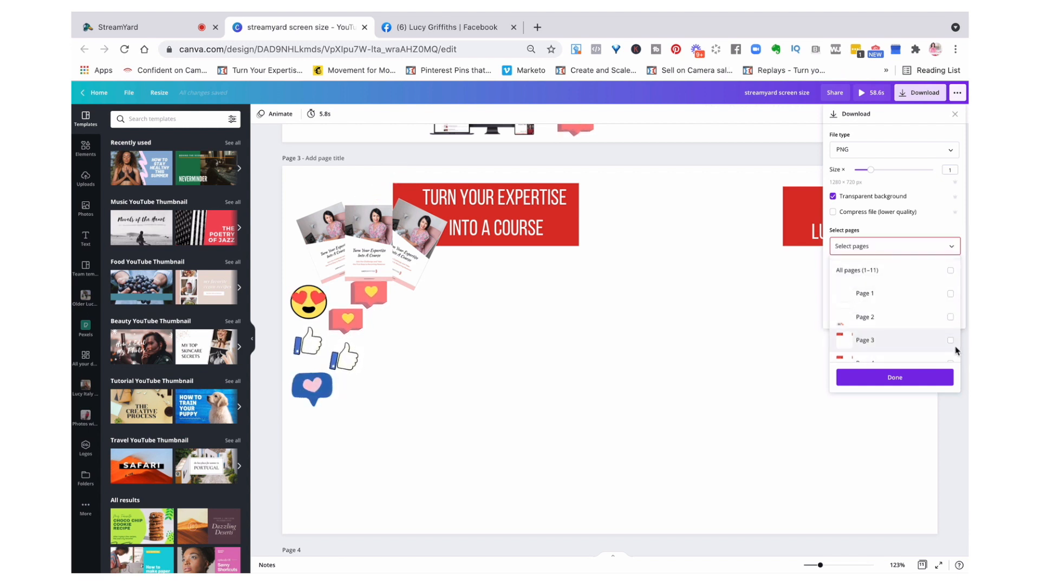
{"action": "left_click", "coordinate": [951, 341]}
{"action": "left_click", "coordinate": [930, 380]}
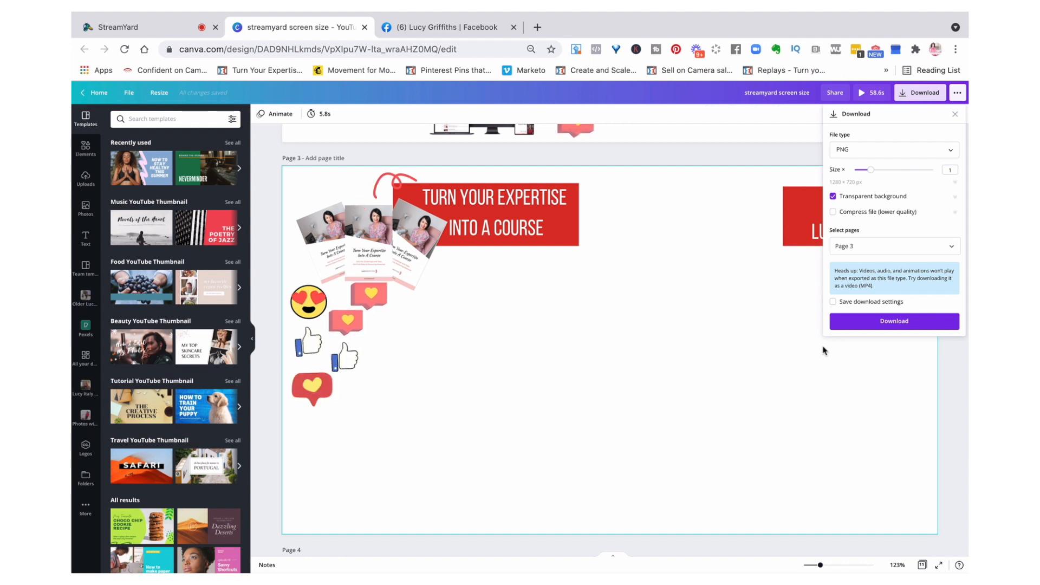
{"action": "left_click", "coordinate": [906, 321]}
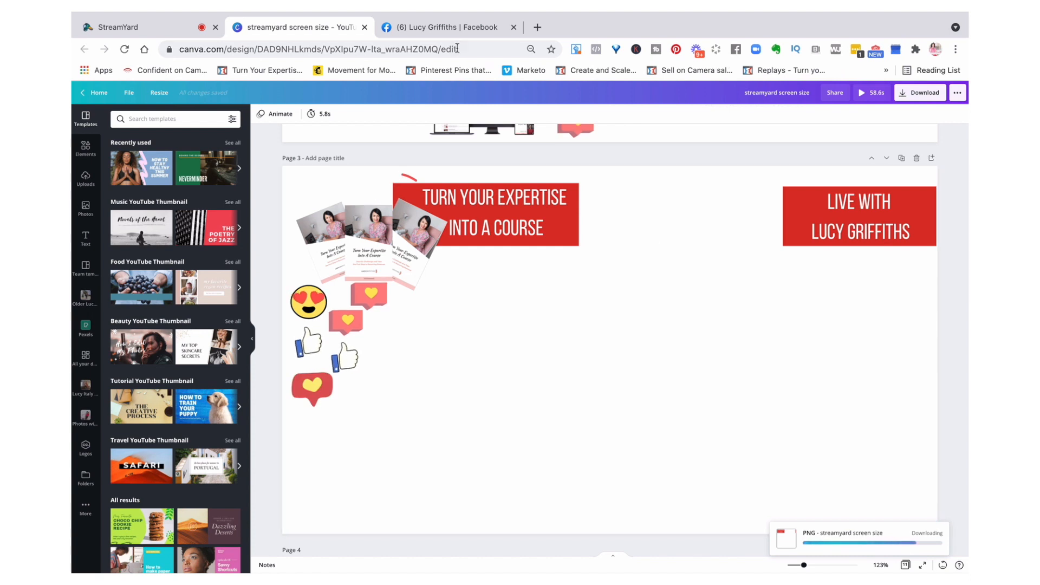
Step: Switch to Facebook and start a live video on the managed Page, with a test broadcast before going live
{"action": "left_click", "coordinate": [459, 30]}
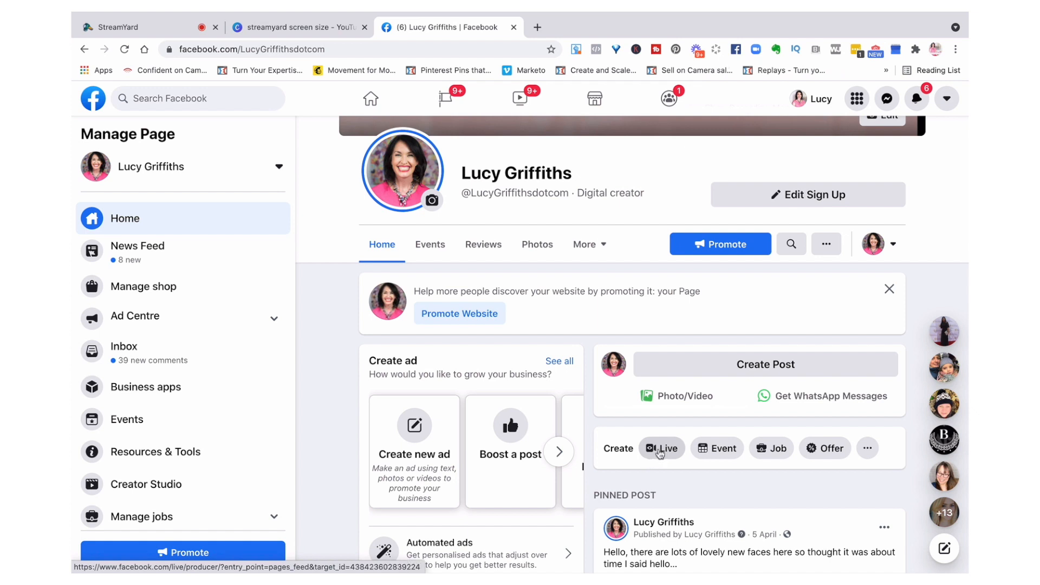
{"action": "left_click", "coordinate": [660, 450]}
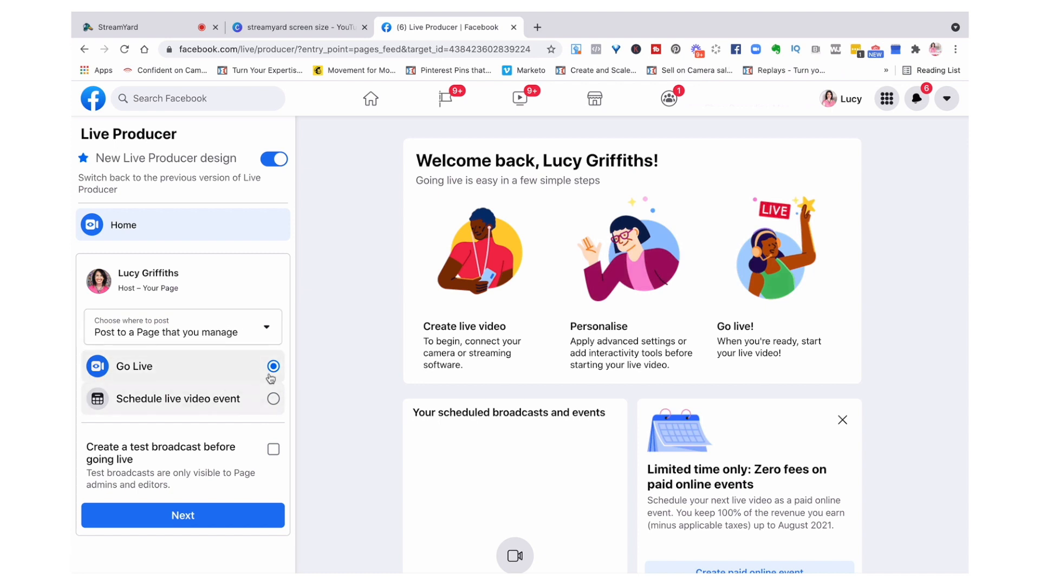
{"action": "left_click", "coordinate": [266, 332]}
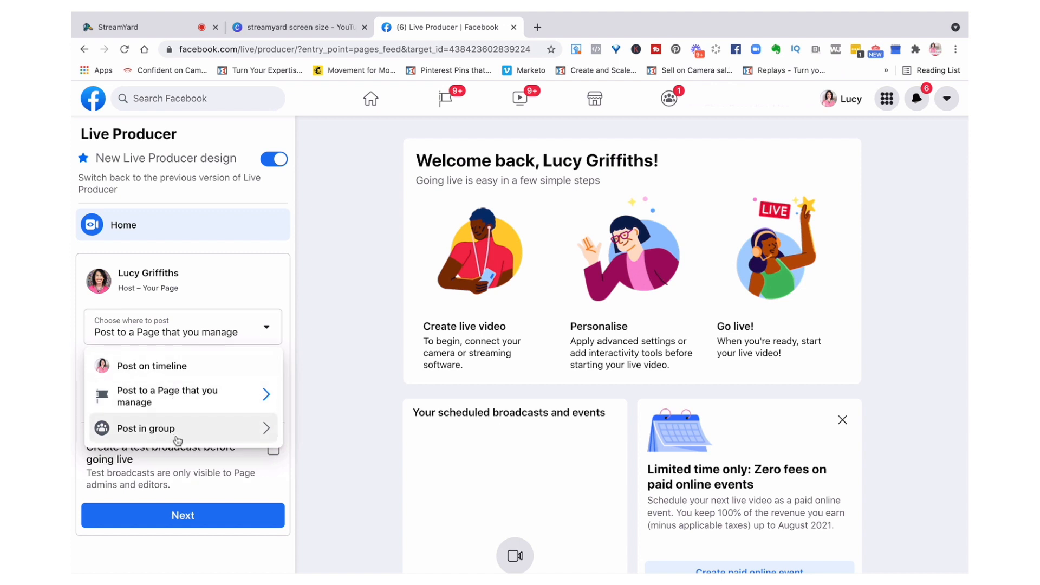
{"action": "left_click", "coordinate": [281, 299]}
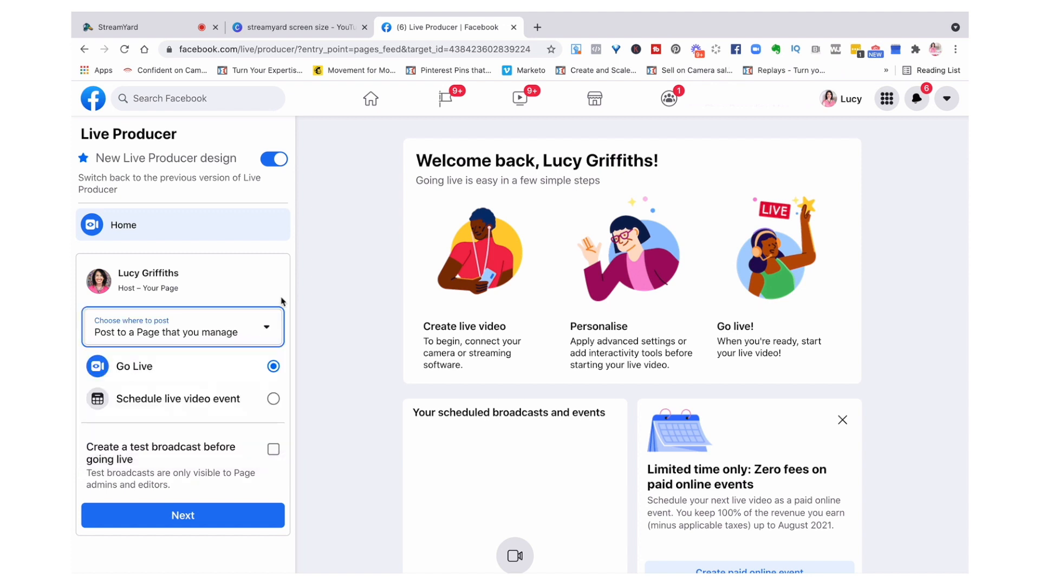
{"action": "left_click", "coordinate": [273, 451]}
{"action": "left_click", "coordinate": [242, 524]}
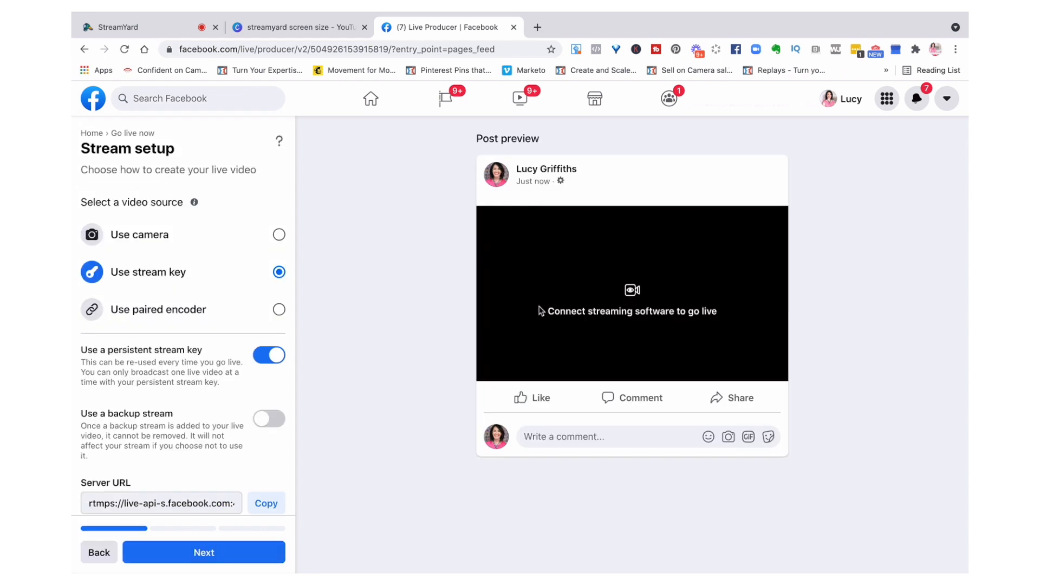
Step: Use the camera as the video source with the Logitech Webcam C930e and the Yeti Stereo Microphone, and continue to the post details
{"action": "left_click", "coordinate": [279, 234]}
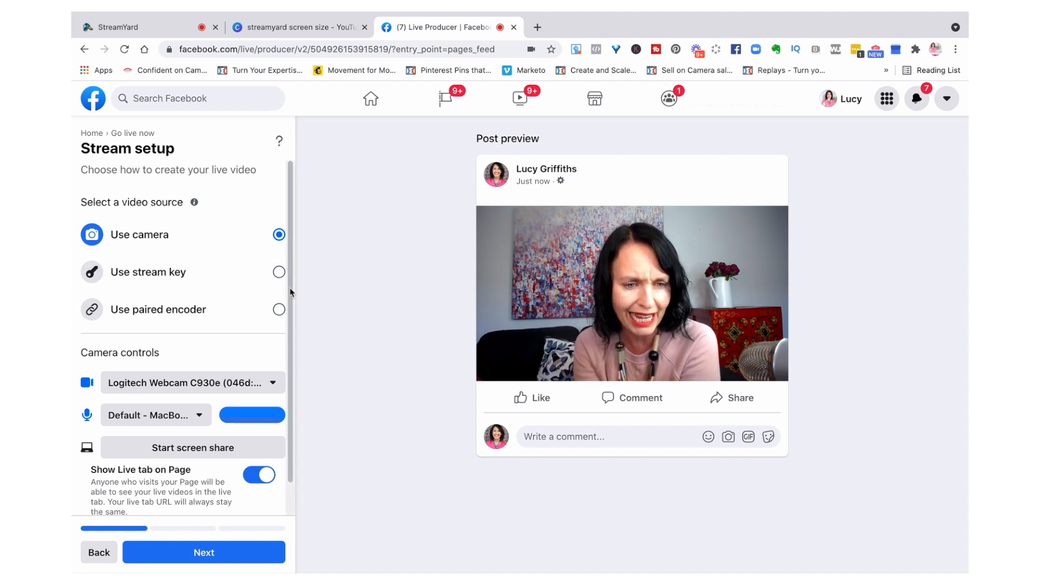
{"action": "scroll", "coordinate": [291, 293], "scroll_direction": "down", "scroll_amount": 1}
{"action": "left_click", "coordinate": [273, 352]}
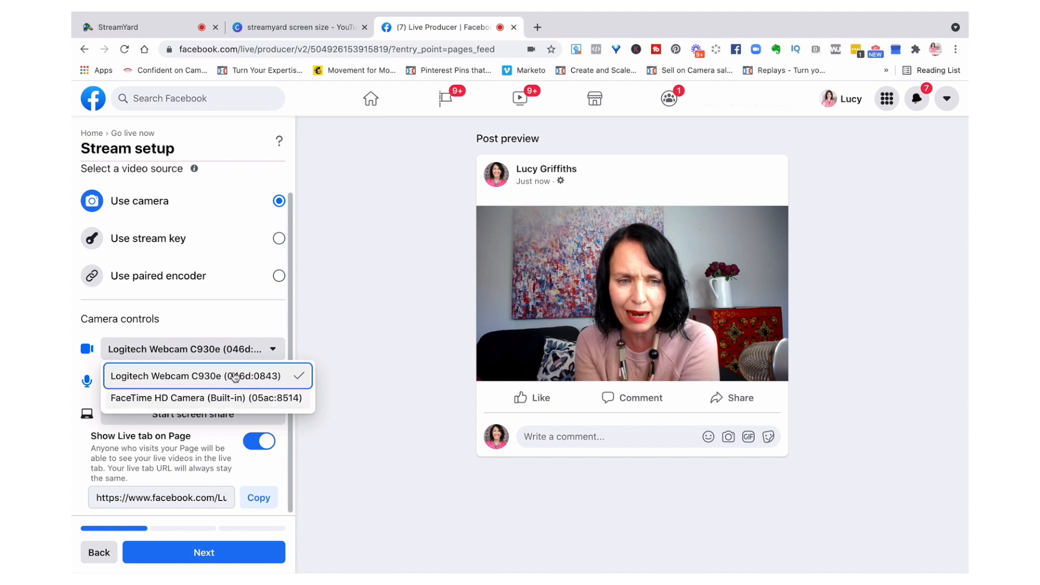
{"action": "left_click", "coordinate": [317, 328]}
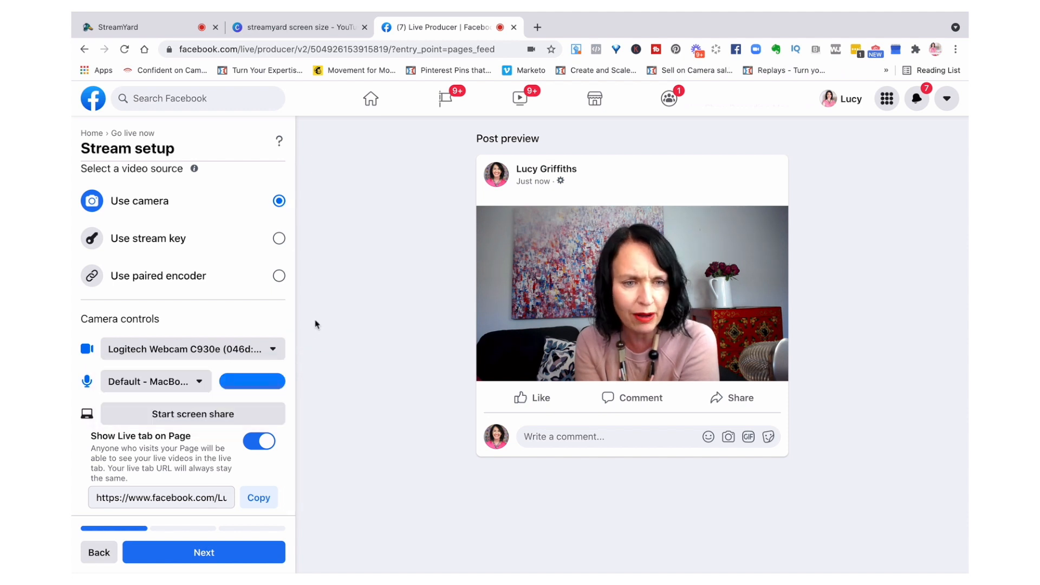
{"action": "left_click", "coordinate": [198, 384]}
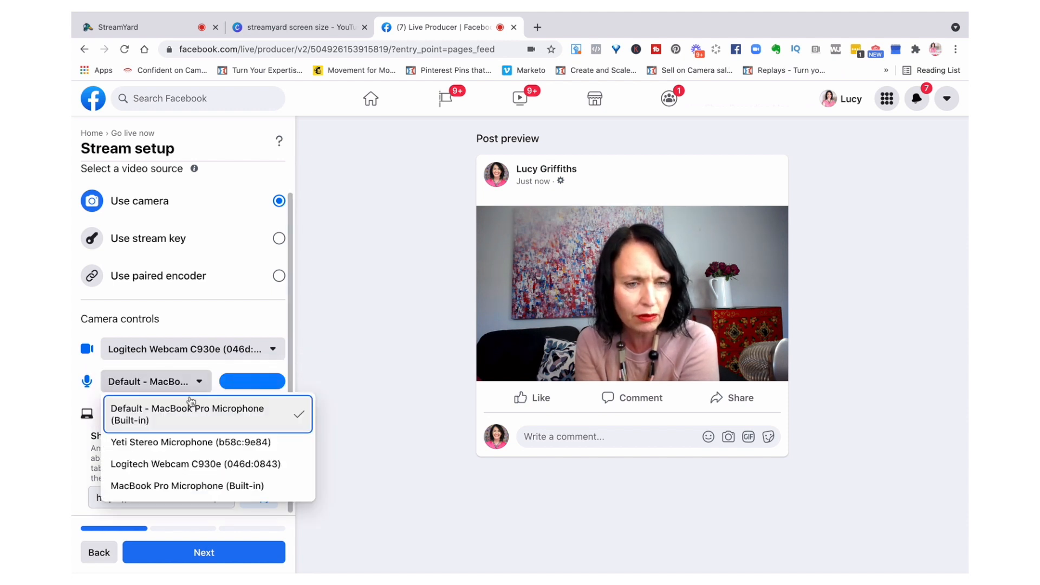
{"action": "left_click", "coordinate": [166, 442]}
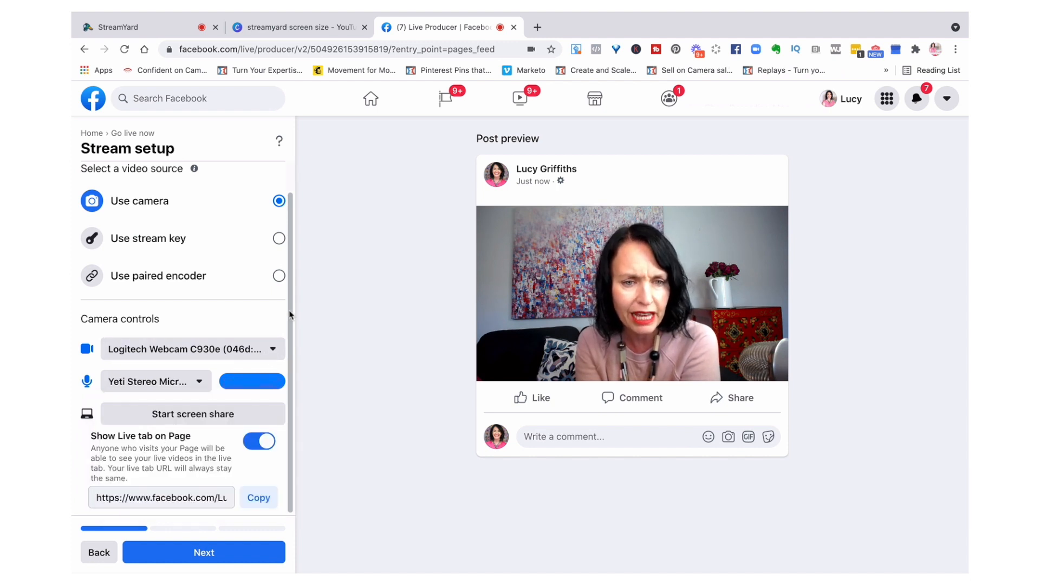
{"action": "scroll", "coordinate": [291, 282], "scroll_direction": "down", "scroll_amount": 1}
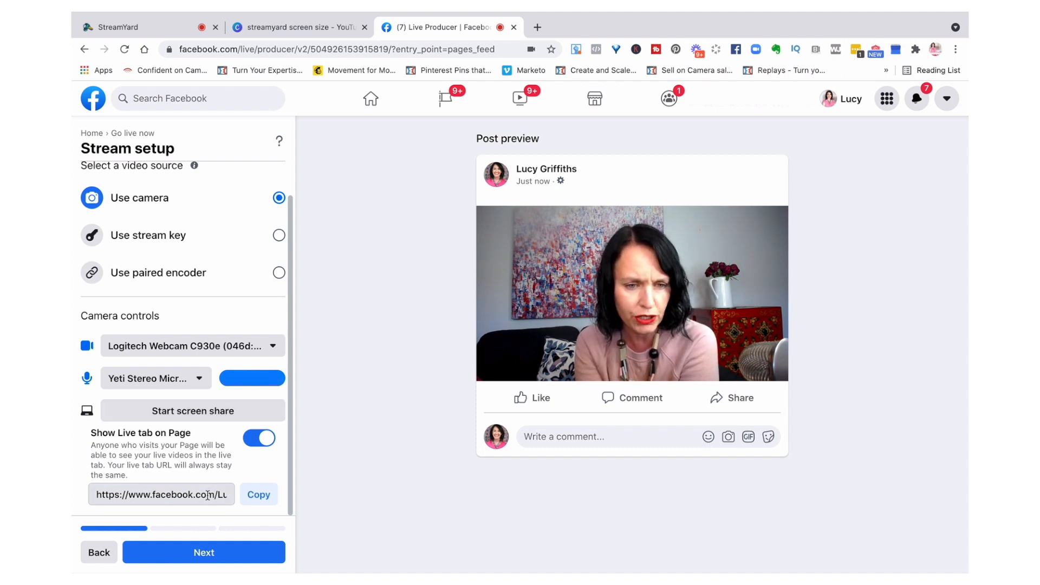
{"action": "left_click", "coordinate": [203, 554]}
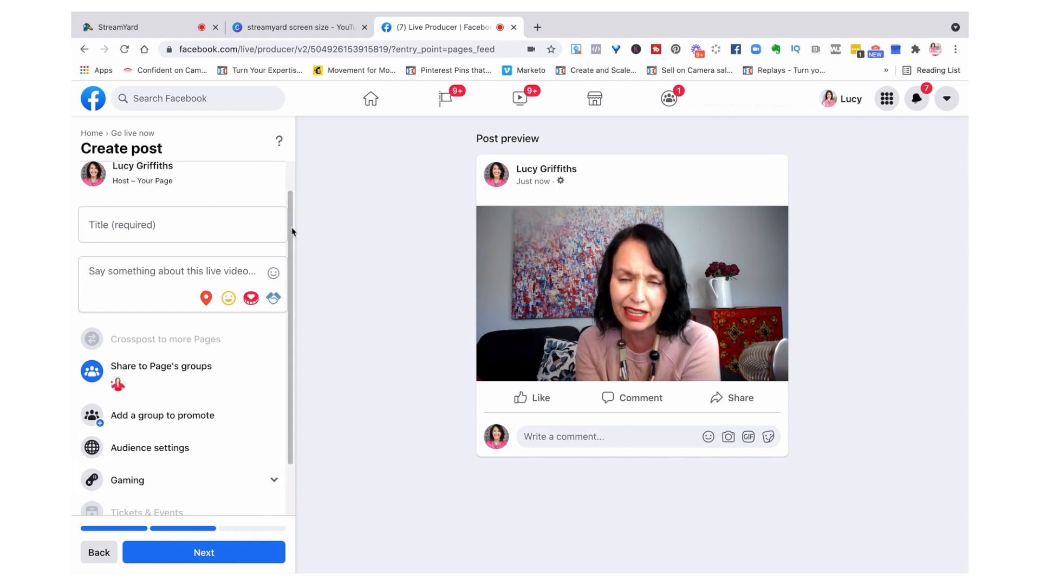
Step: Title the live video "What inspires me to do what I do" and reuse that text as its description
{"action": "left_click", "coordinate": [187, 227]}
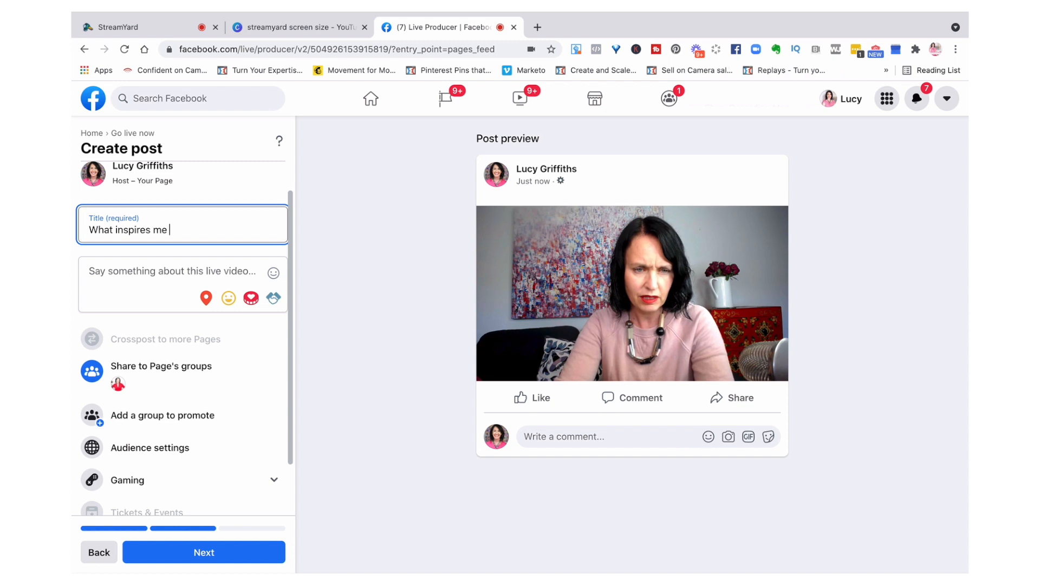
{"action": "type", "text": "what I do"}
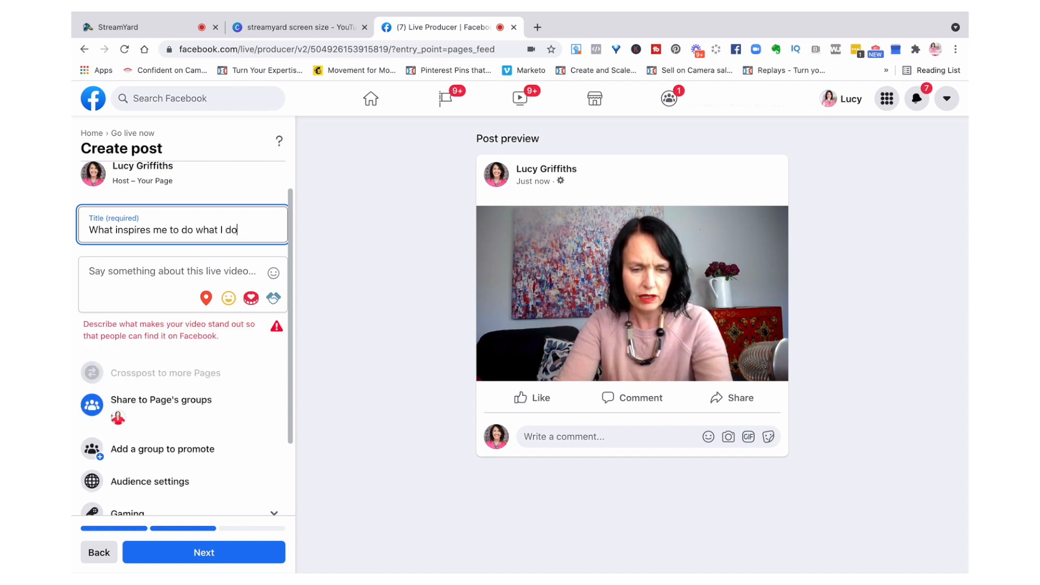
{"action": "key", "text": "super+a"}
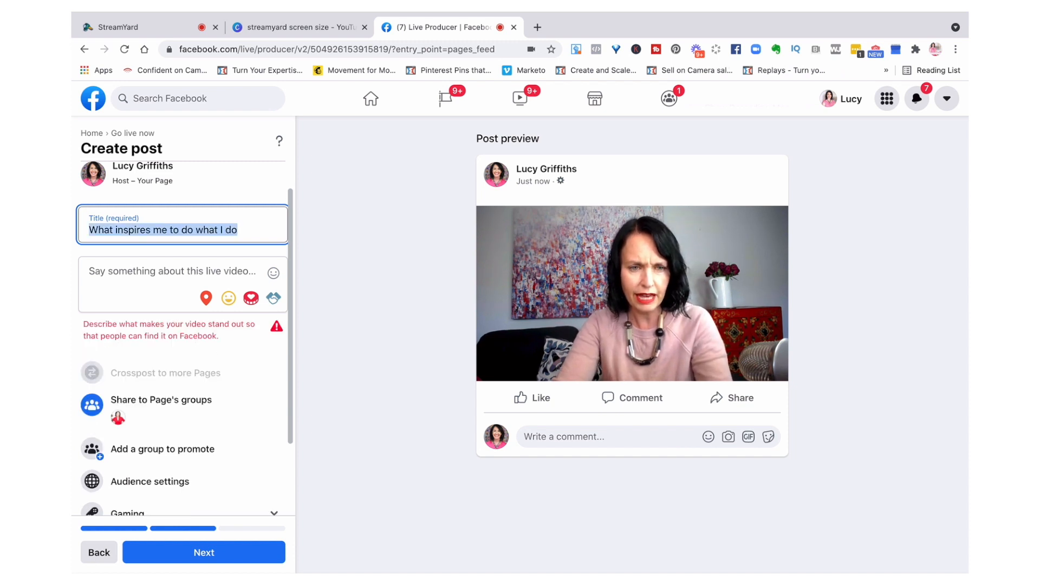
{"action": "key", "text": "super+c"}
{"action": "left_click", "coordinate": [120, 270]}
{"action": "key", "text": "super+v"}
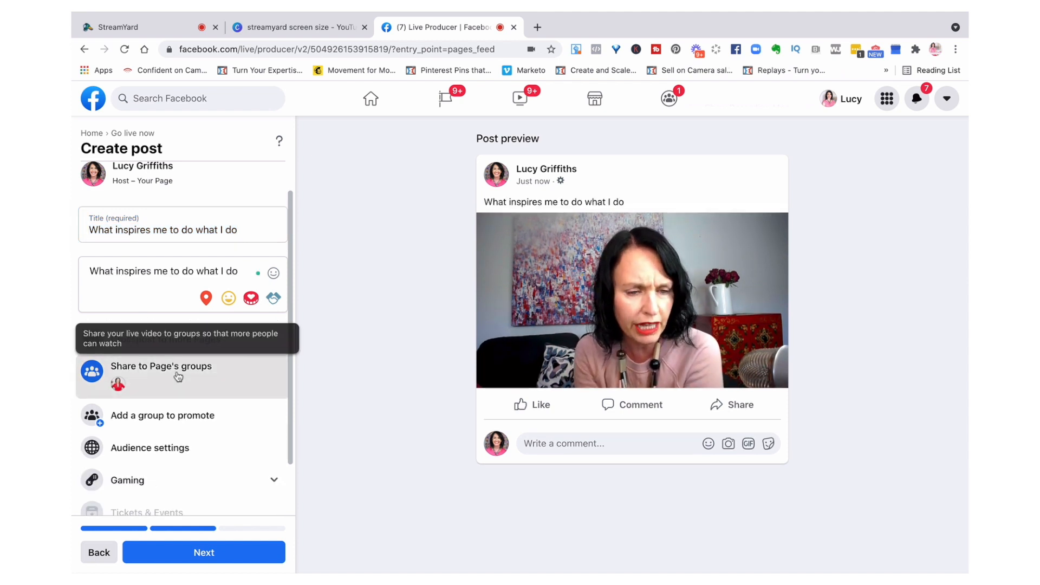
Step: Save the Page's group sharing with only the Confident on Camera group selected, and continue to the live dashboard
{"action": "left_click", "coordinate": [202, 367]}
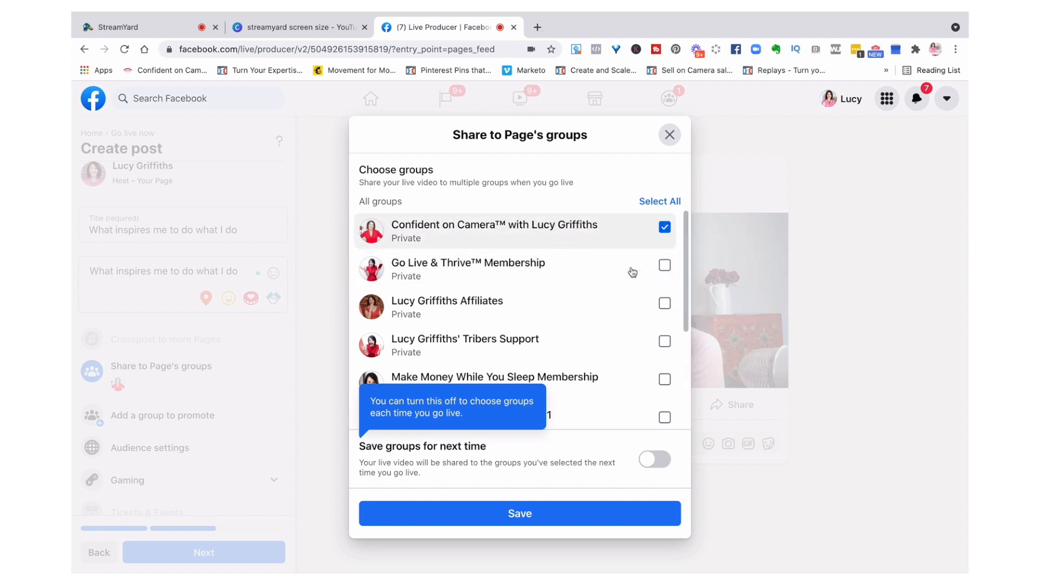
{"action": "left_click", "coordinate": [571, 515]}
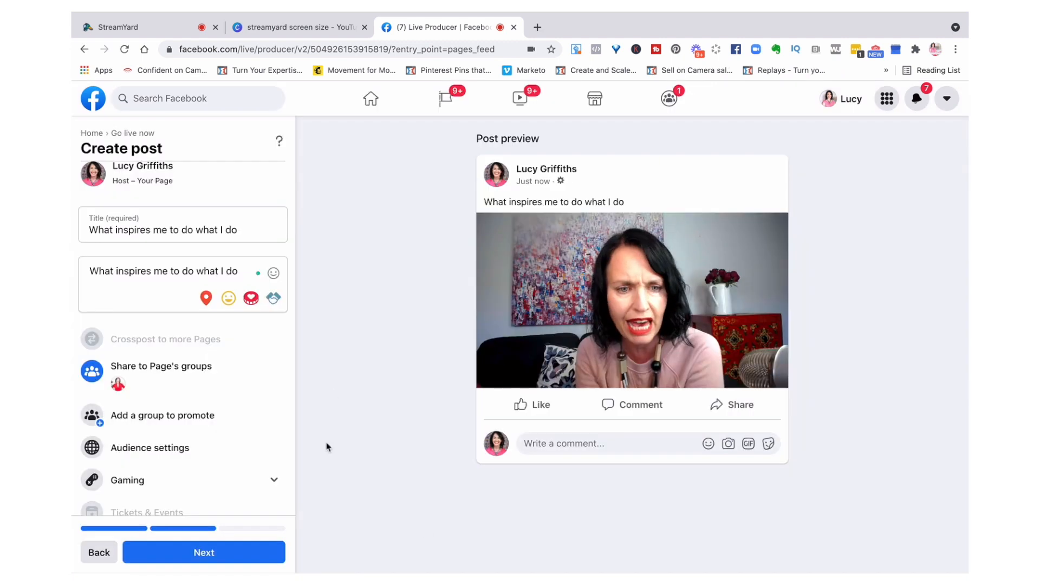
{"action": "left_click_drag", "start_coordinate": [289, 395], "coordinate": [287, 456]}
{"action": "left_click", "coordinate": [219, 563]}
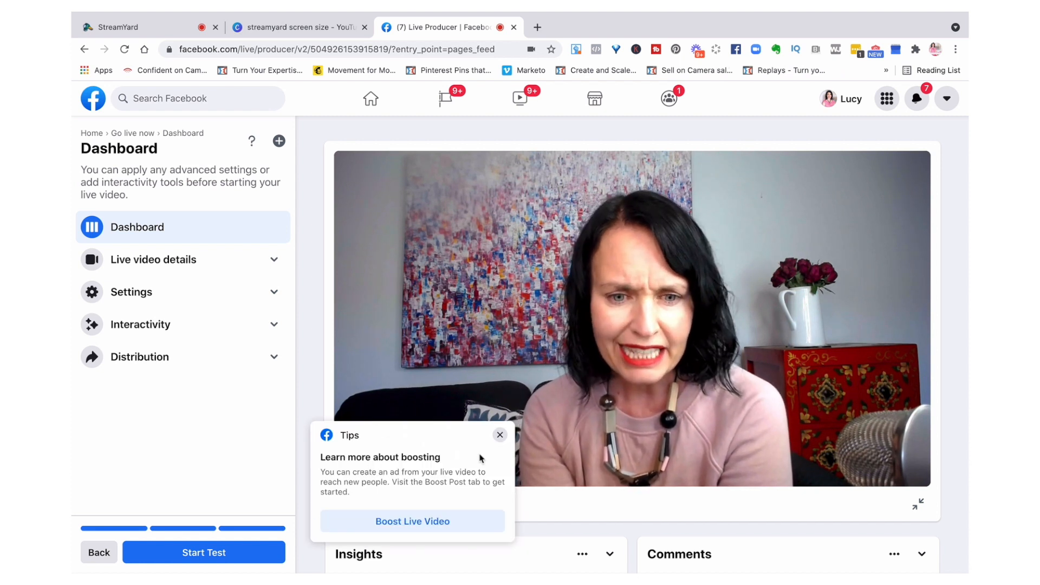
Step: Dismiss the boosting tip, start the test broadcast, and end it
{"action": "left_click", "coordinate": [498, 436]}
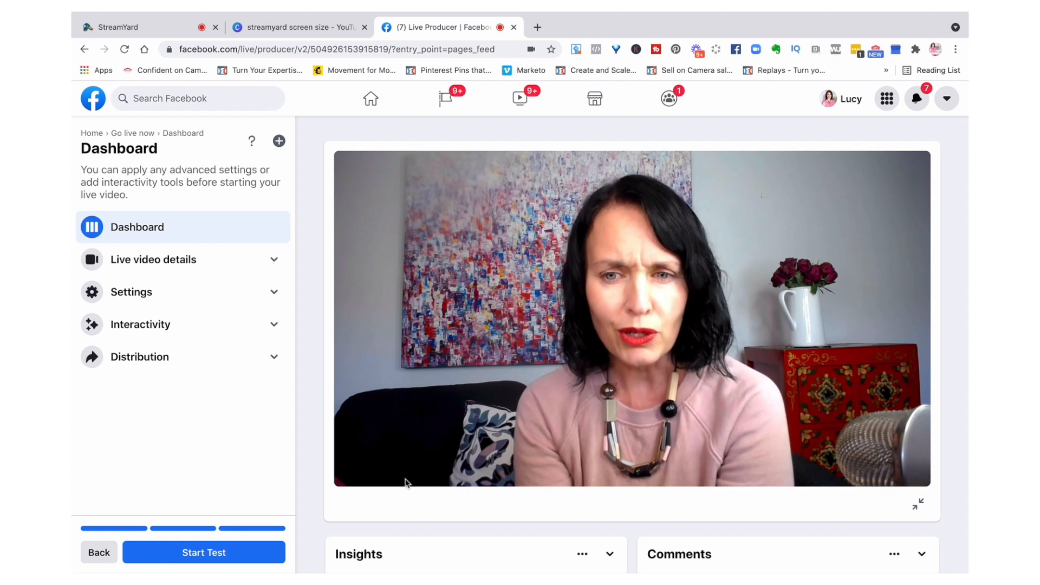
{"action": "left_click", "coordinate": [210, 560]}
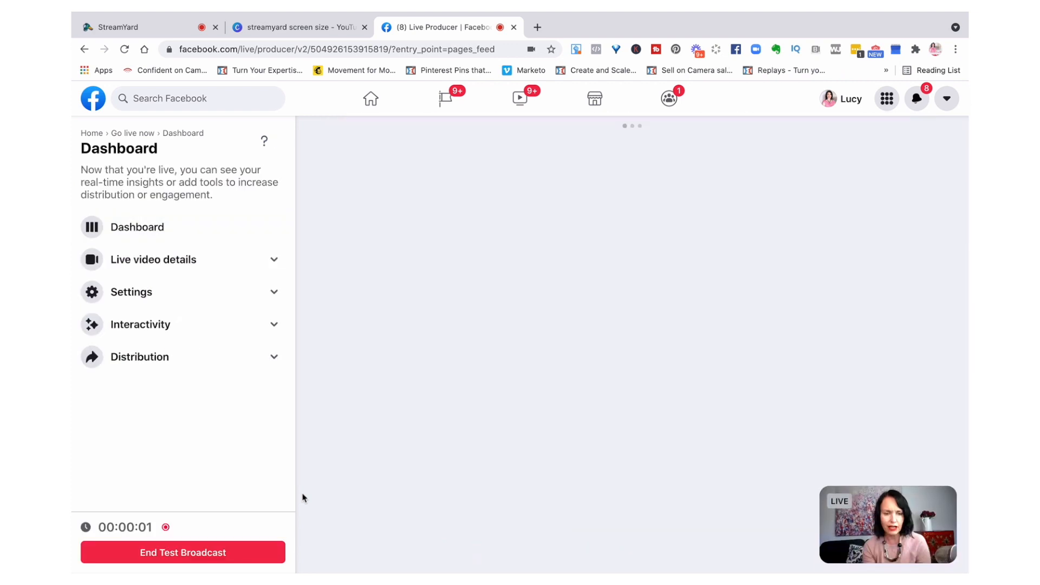
{"action": "left_click", "coordinate": [218, 552]}
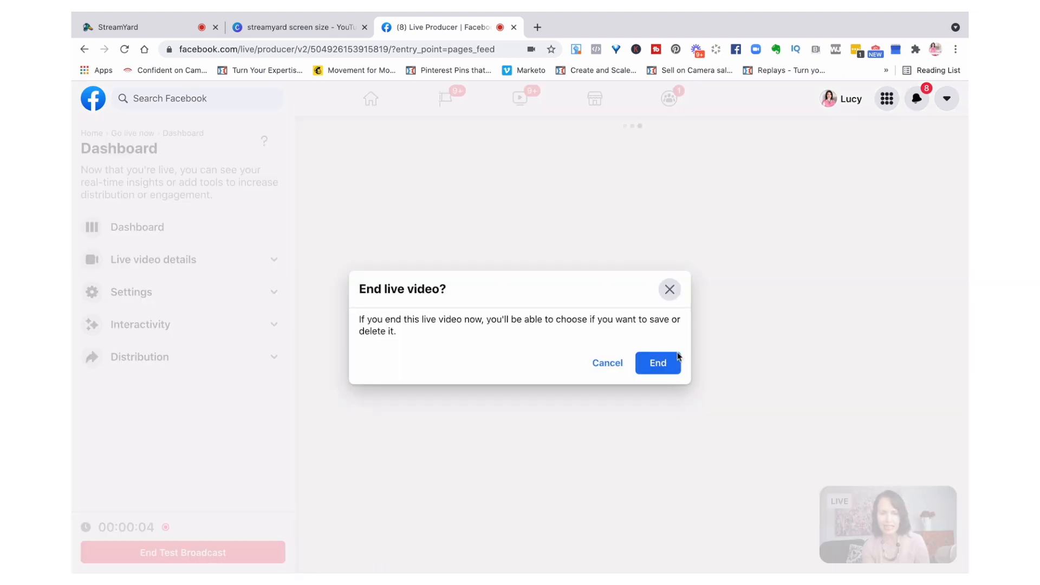
{"action": "left_click", "coordinate": [665, 365]}
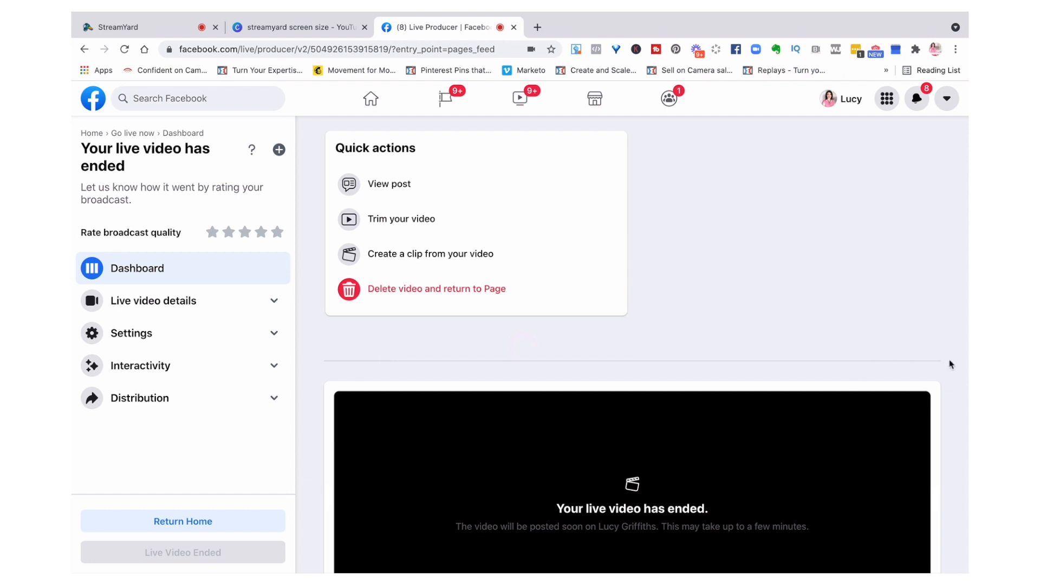
Step: Try trimming the start of the ended live video to 0:00.445, and reset the trim
{"action": "scroll", "coordinate": [949, 364], "scroll_direction": "down", "scroll_amount": 7}
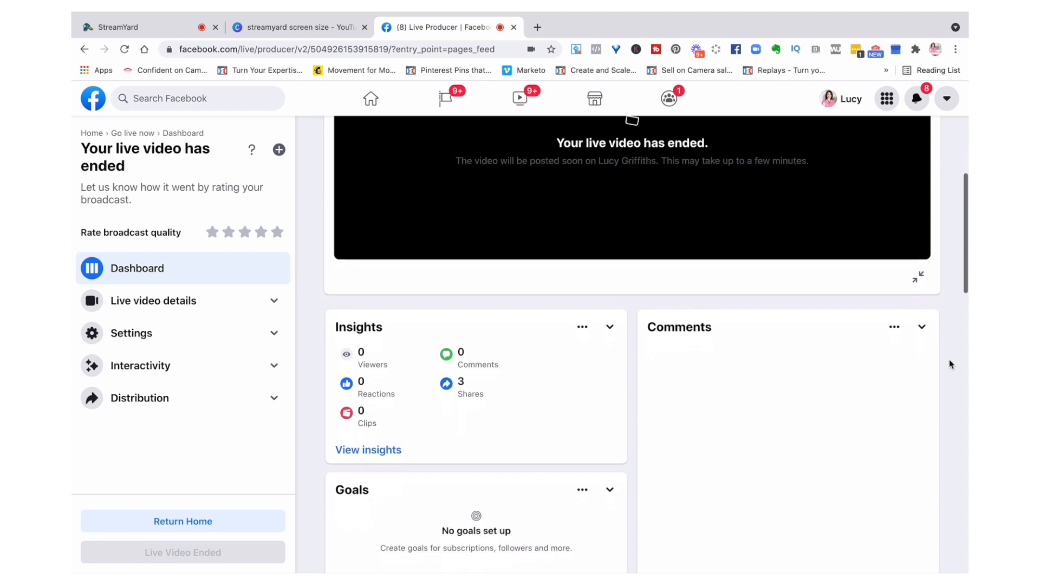
{"action": "scroll", "coordinate": [949, 364], "scroll_direction": "up", "scroll_amount": 4}
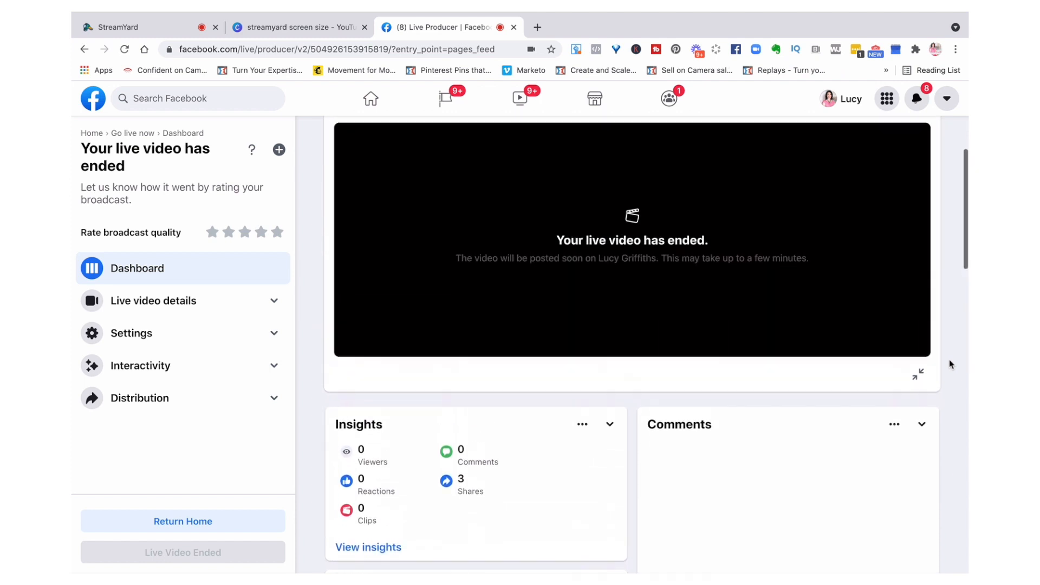
{"action": "scroll", "coordinate": [949, 364], "scroll_direction": "up", "scroll_amount": 4}
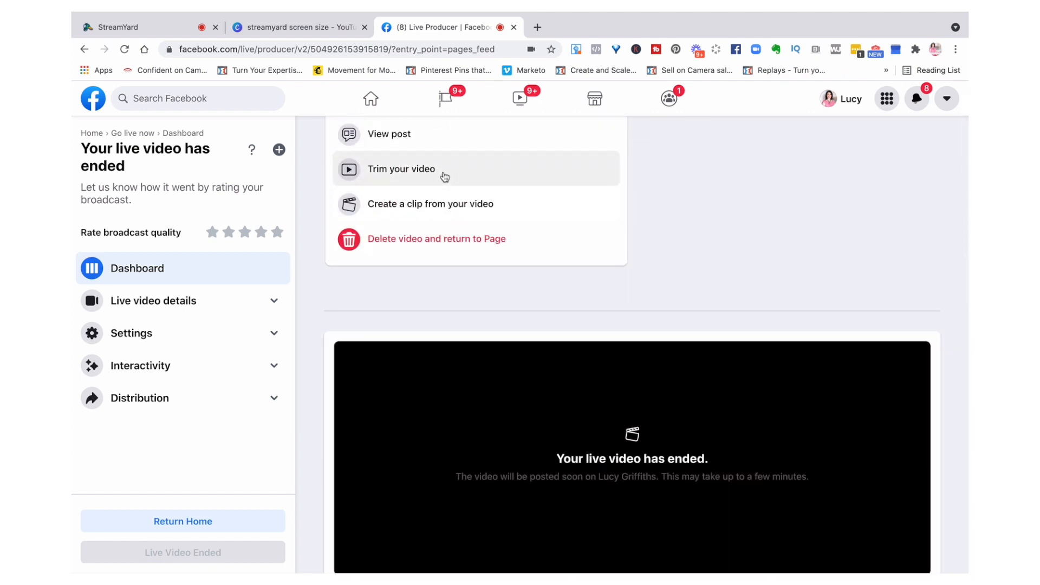
{"action": "left_click", "coordinate": [402, 169]}
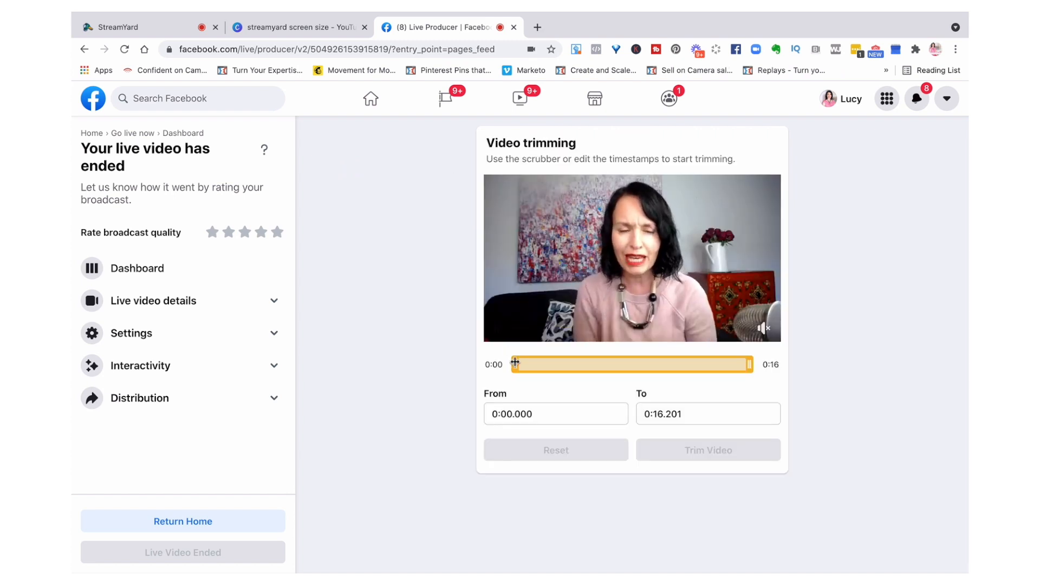
{"action": "left_click_drag", "start_coordinate": [516, 364], "coordinate": [522, 372]}
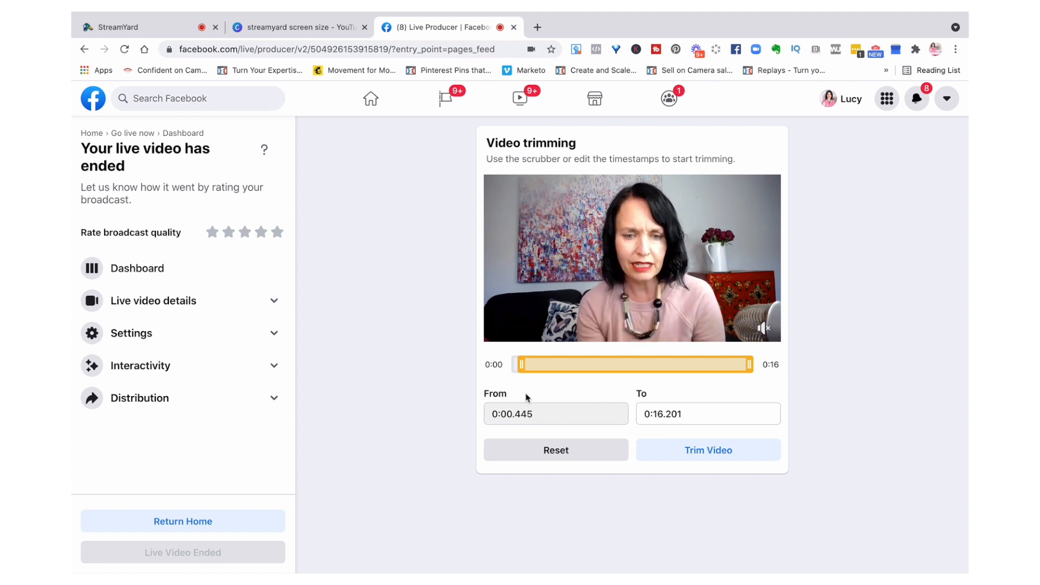
{"action": "left_click", "coordinate": [594, 450]}
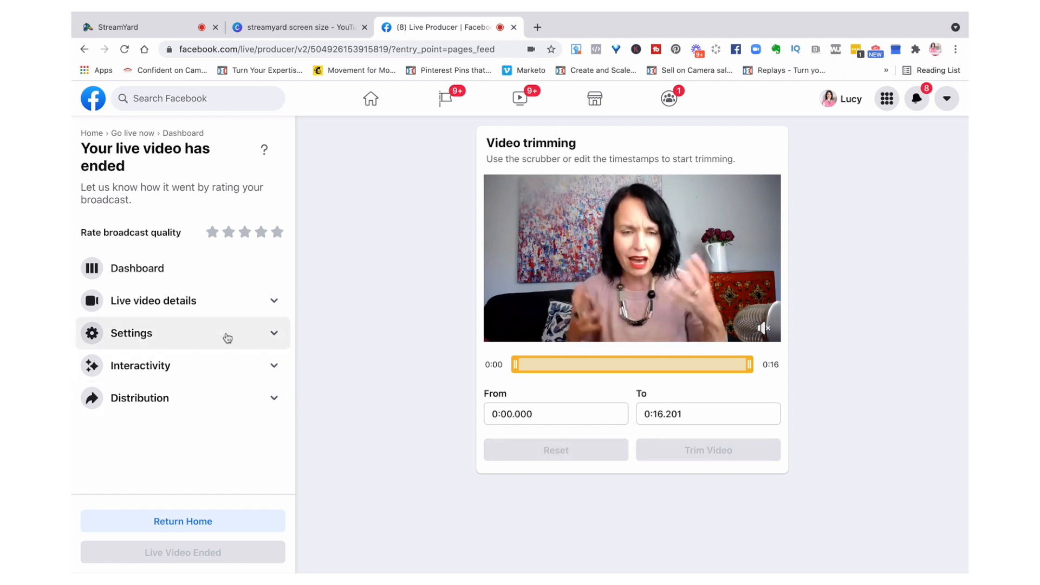
Step: Examine the distribution options available for the ended live video
{"action": "left_click", "coordinate": [195, 408]}
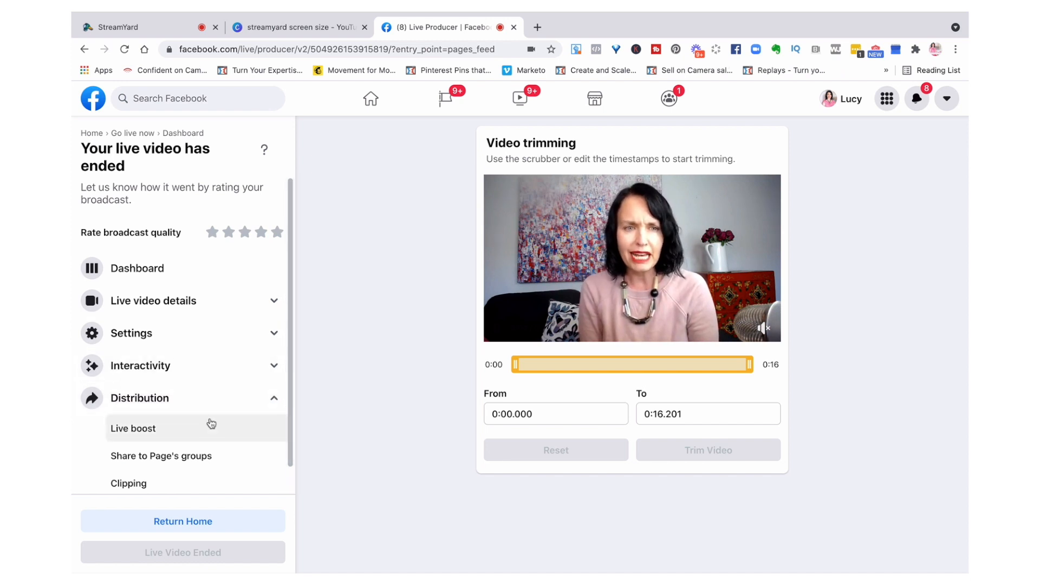
{"action": "scroll", "coordinate": [287, 466], "scroll_direction": "down", "scroll_amount": 1}
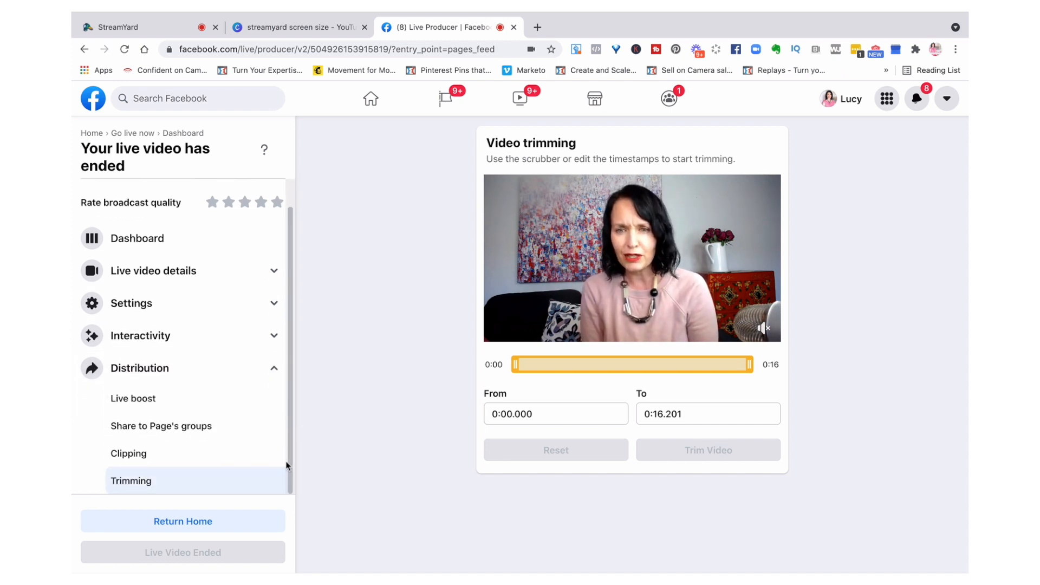